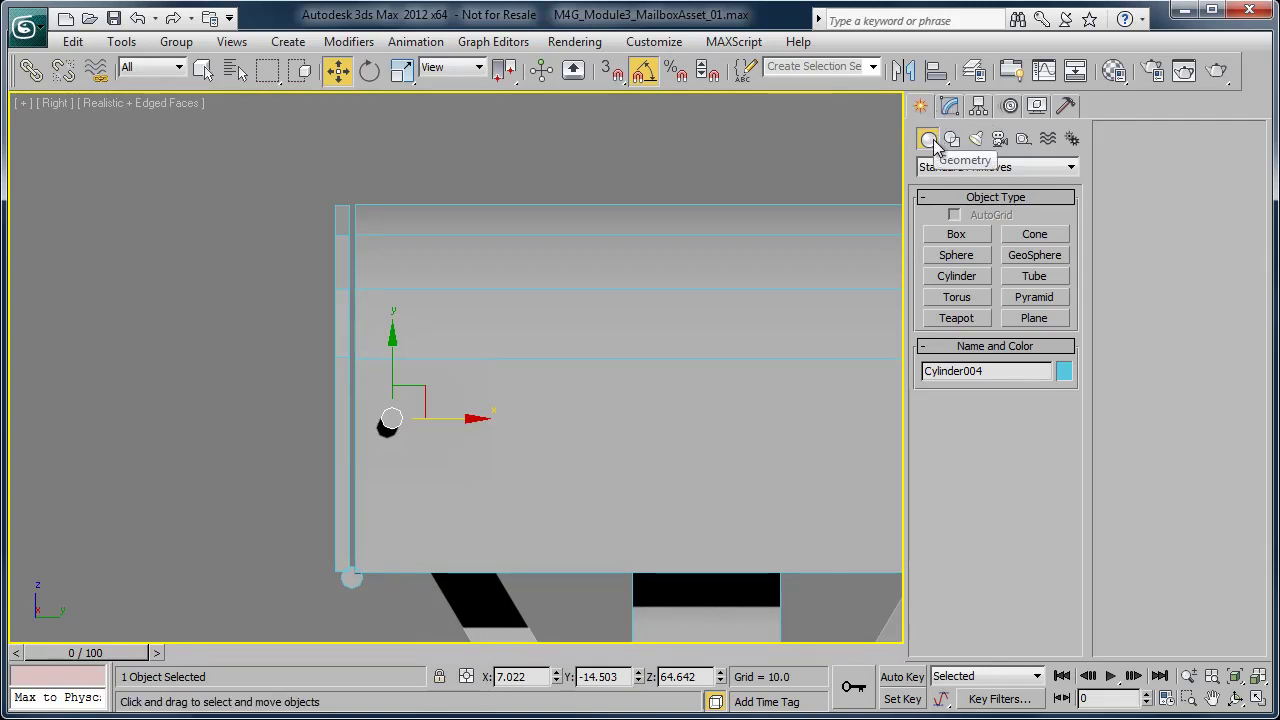
- Draw a closed nine-point freeform Line spline in front of the mailbox door in the Right view
left_click(952, 142)
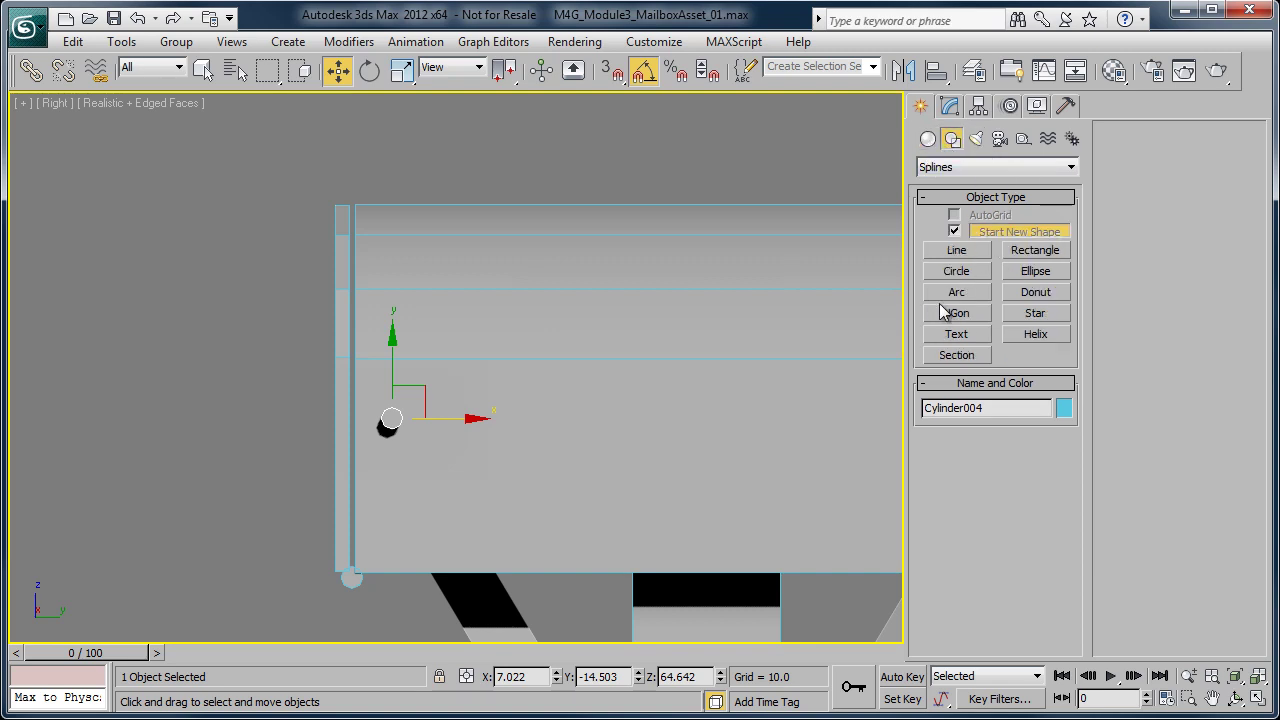
scroll(629, 294, "down", 4)
scroll(597, 303, "up", 2)
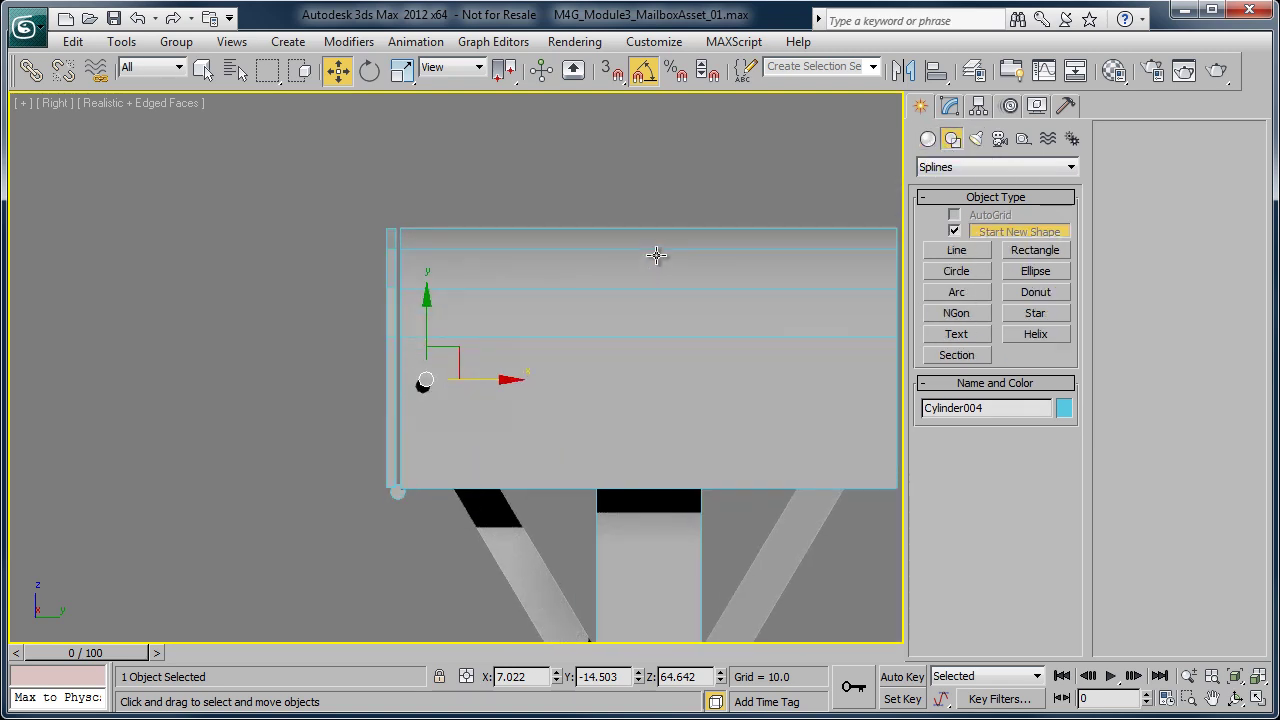
left_click(957, 251)
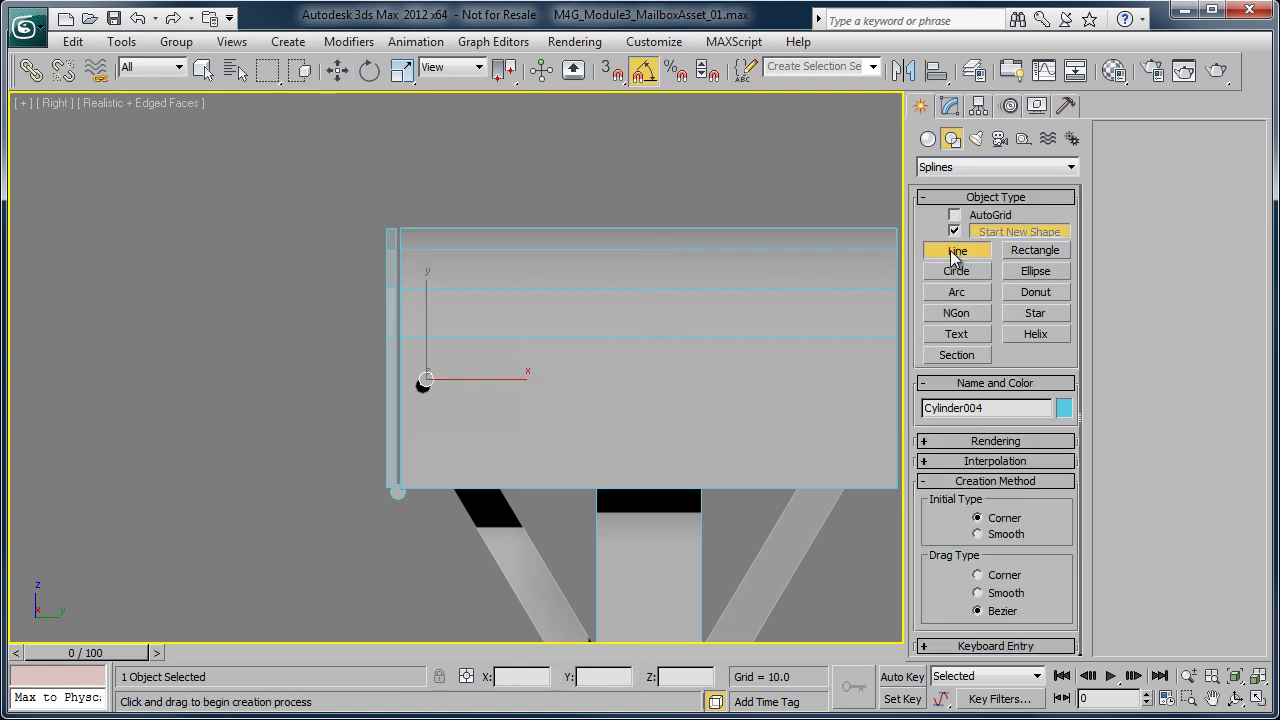
middle_click_drag(319, 365, 552, 365)
scroll(529, 375, "down", 2)
middle_click_drag(619, 406, 609, 366)
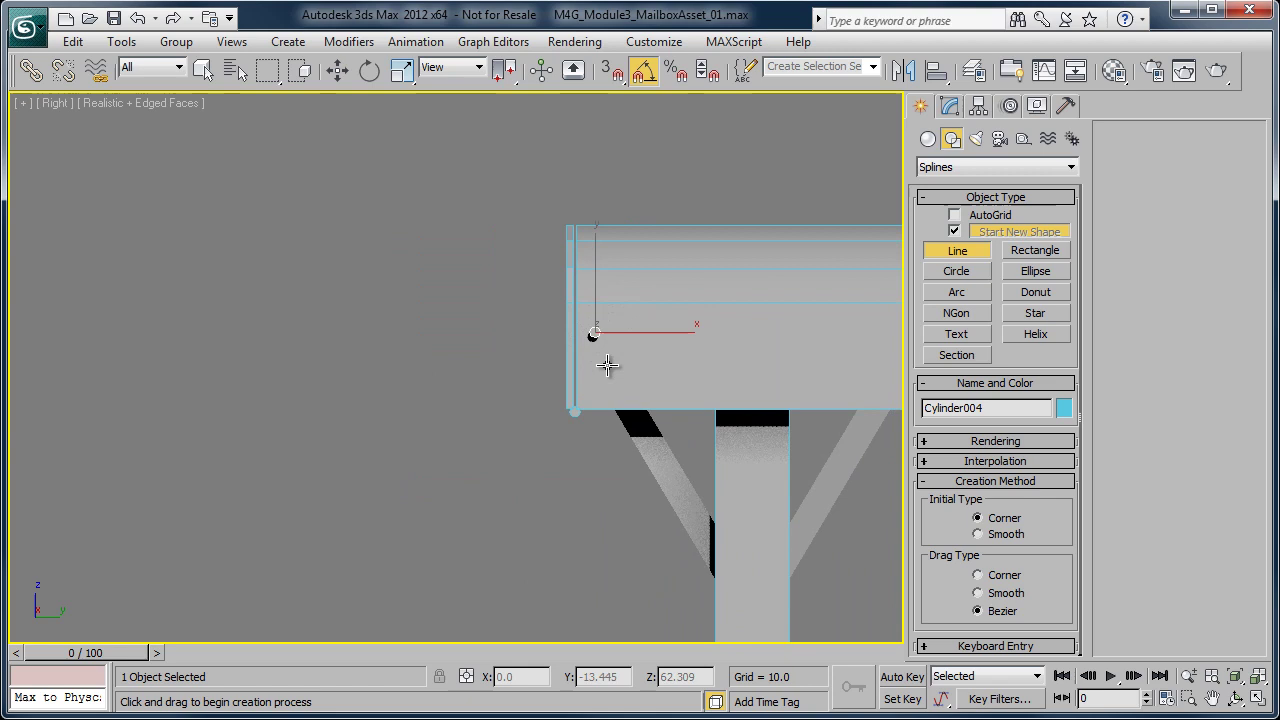
left_click(149, 227)
left_click(146, 409)
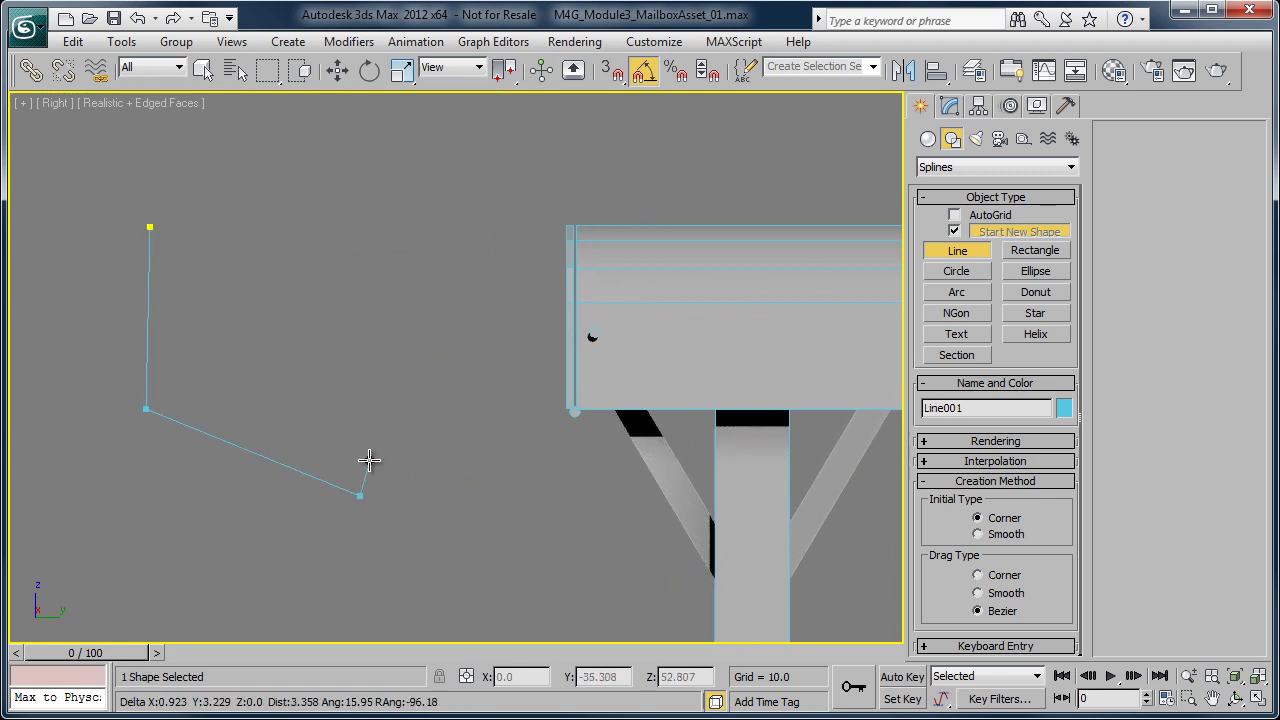
left_click(359, 495)
left_click(350, 294)
left_click(220, 268)
left_click(284, 208)
left_click(429, 199)
left_click(356, 154)
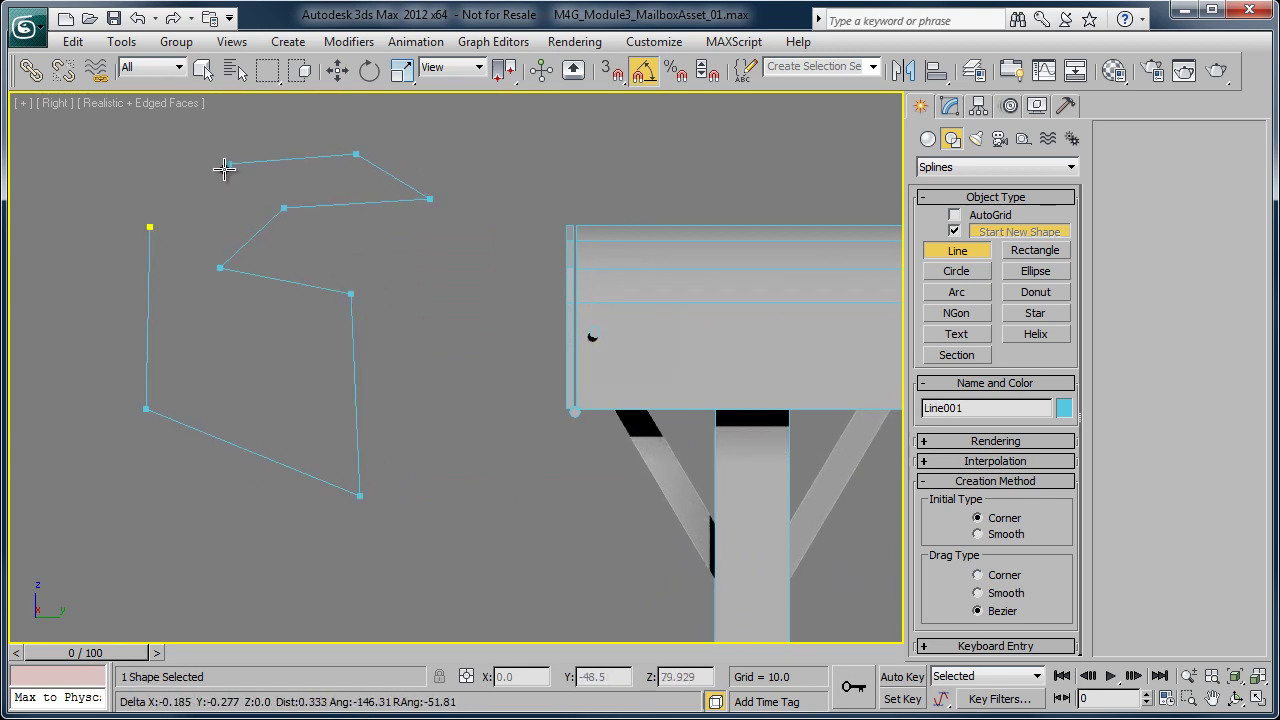
left_click(229, 163)
left_click(149, 227)
left_click(635, 546)
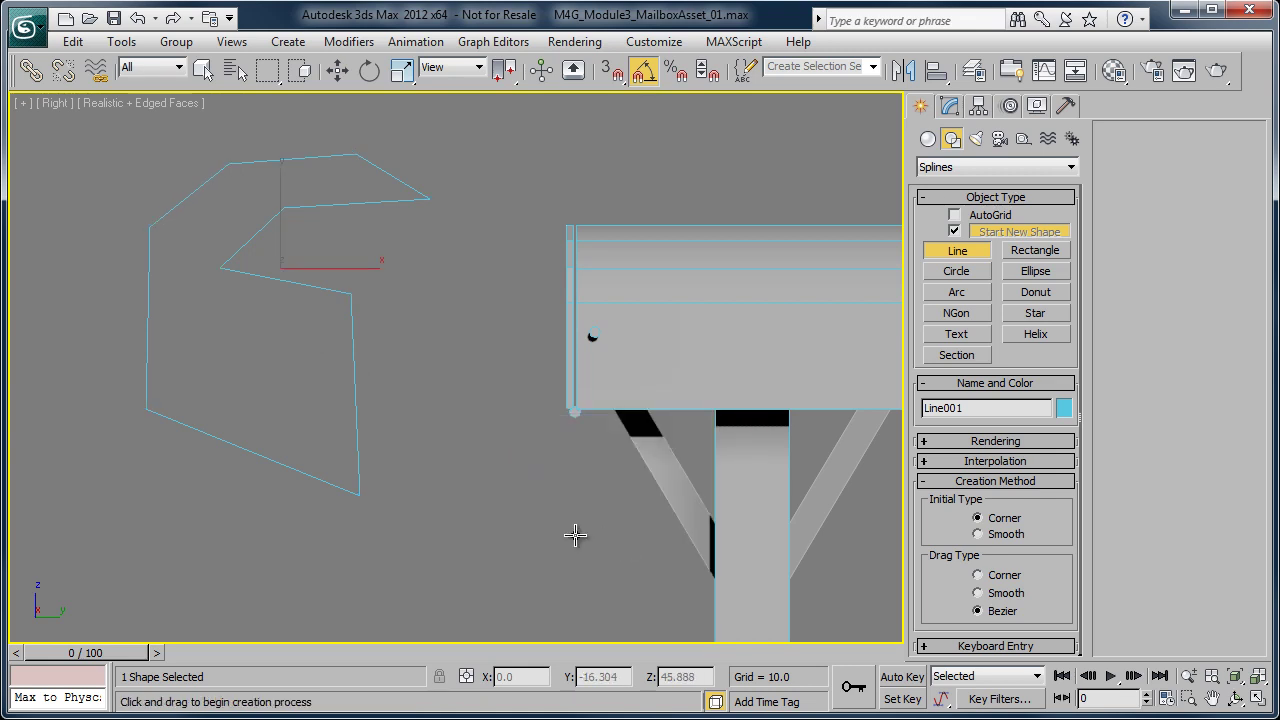
- In a perspective view, cycle the new line through its Vertex, Segment and Spline sub-object levels, ending at Vertex
middle_click_drag(466, 452, 472, 477)
key("p")
scroll(434, 388, "down", 3)
middle_click_drag(387, 389, 466, 378)
key("w")
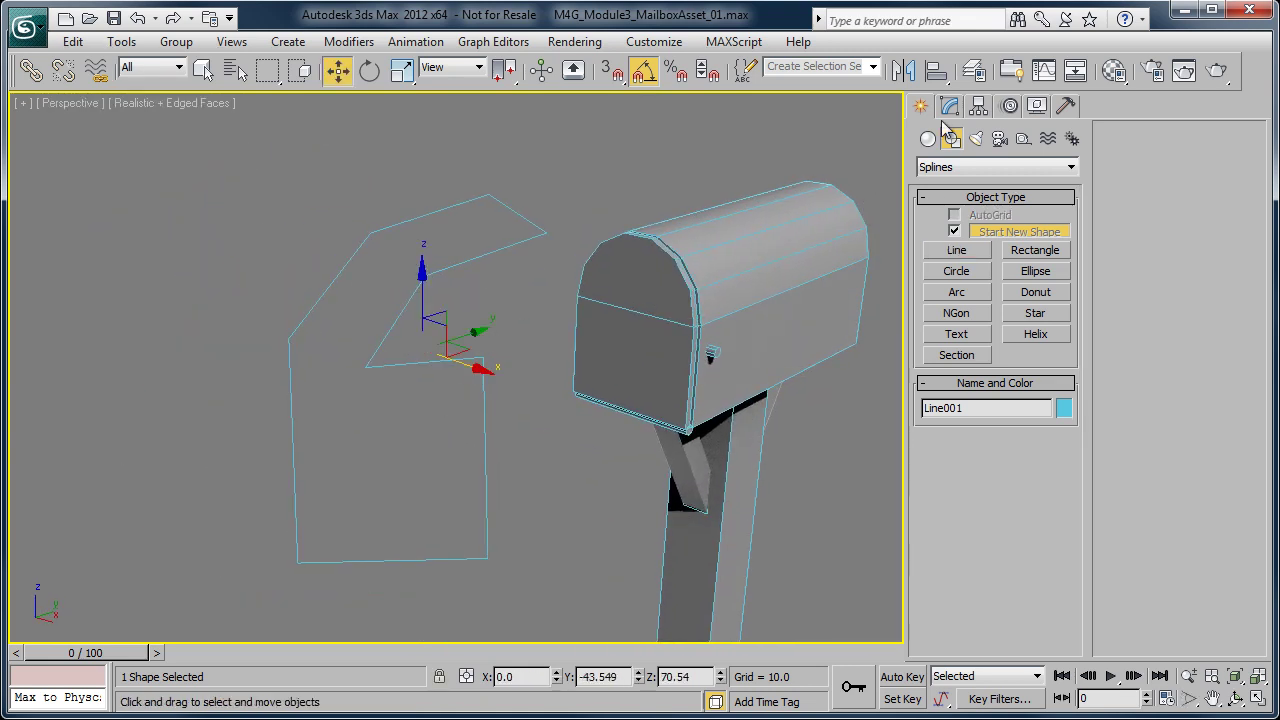
left_click(950, 106)
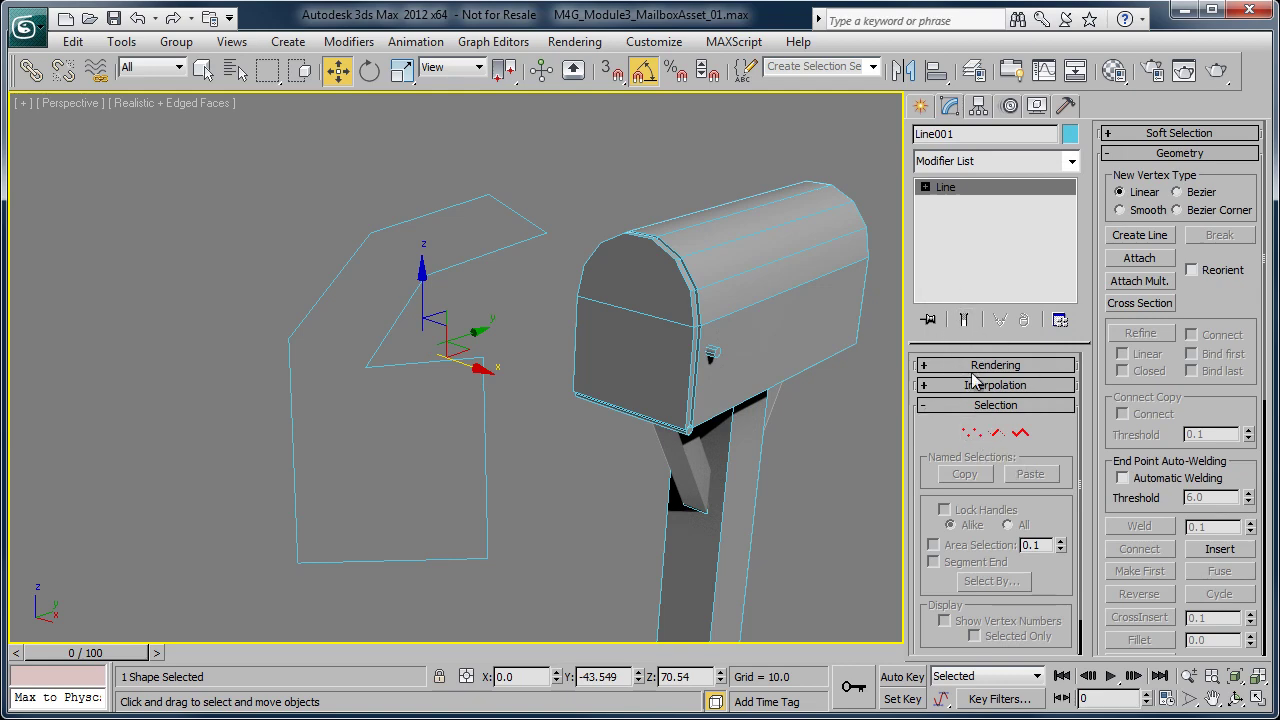
left_click(975, 438)
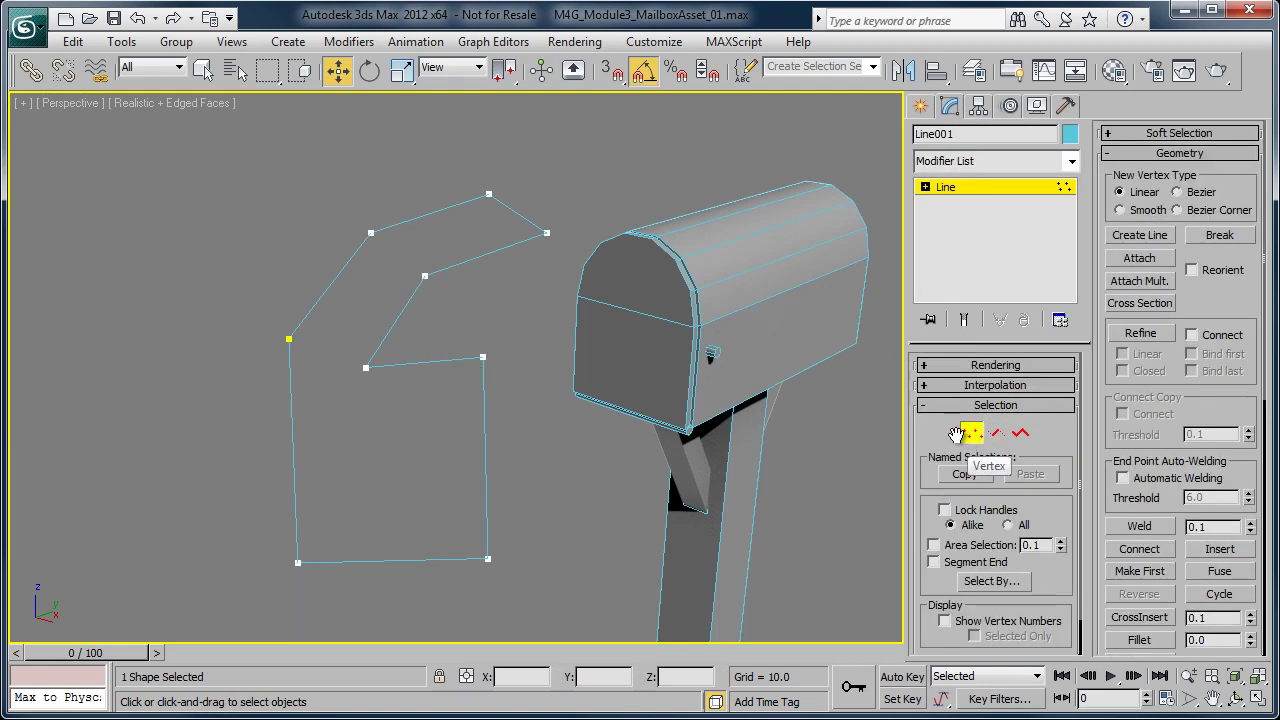
left_click(997, 436)
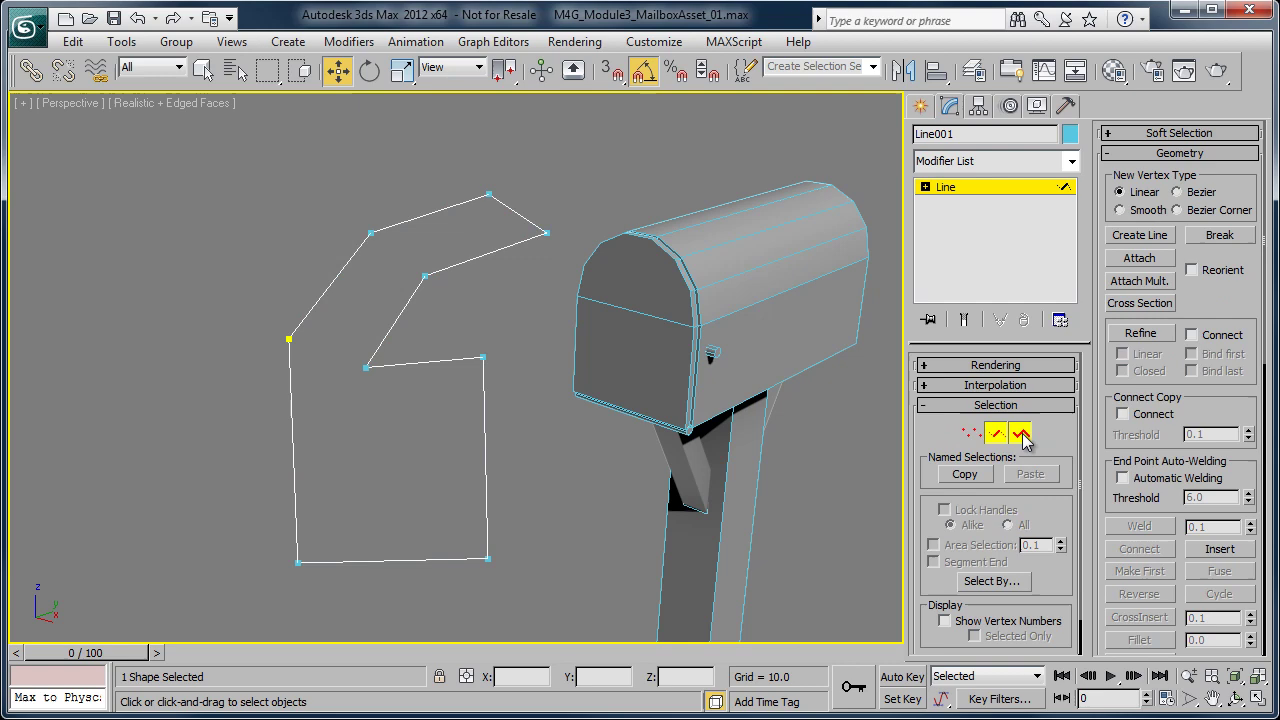
left_click(1020, 433)
left_click(978, 433)
- Move the line's first vertex to about X -8.5 and shift the lower outer vertex along negative X
middle_click_drag(452, 431, 508, 432, "alt")
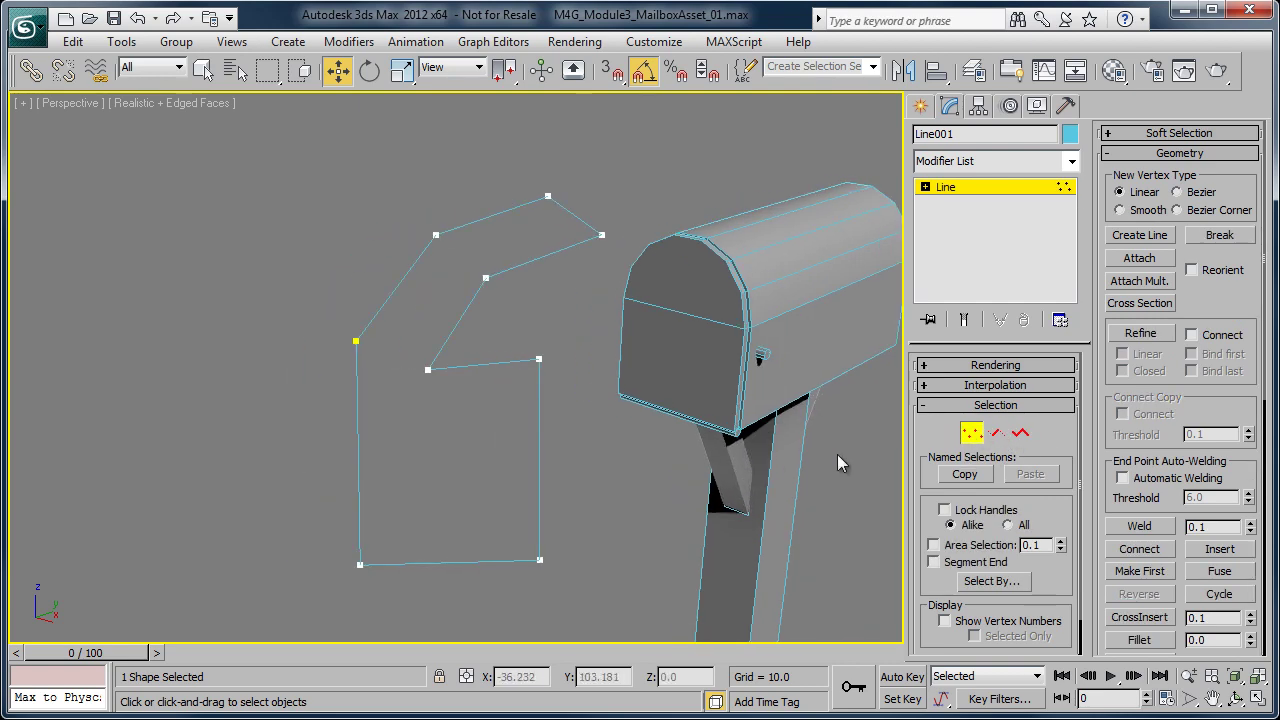
key("e")
key("w")
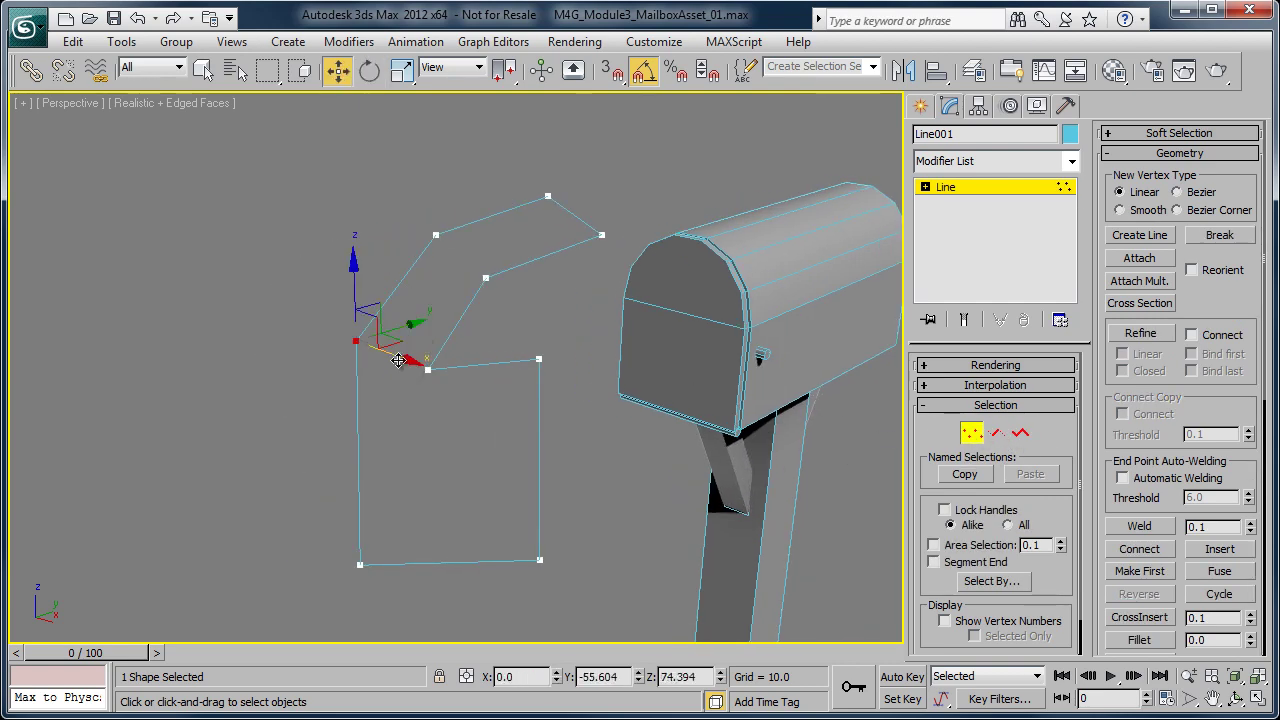
left_click_drag(397, 355, 322, 340)
middle_click_drag(470, 377, 478, 428, "alt")
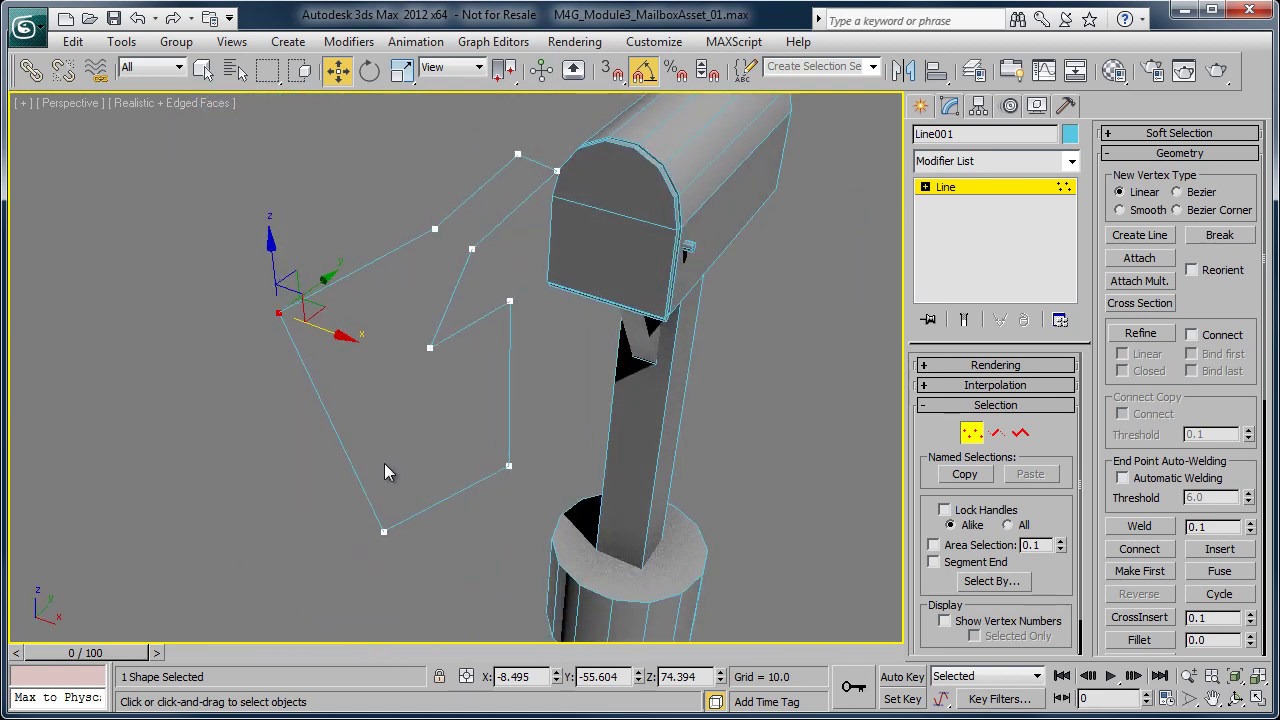
left_click(384, 532)
left_click_drag(445, 559, 395, 535)
- Move the upper inner vertex within the YZ plane and the lower inner vertex within the XY plane to about X 2, Y -44
middle_click_drag(363, 495, 377, 343, "alt")
left_click(499, 265)
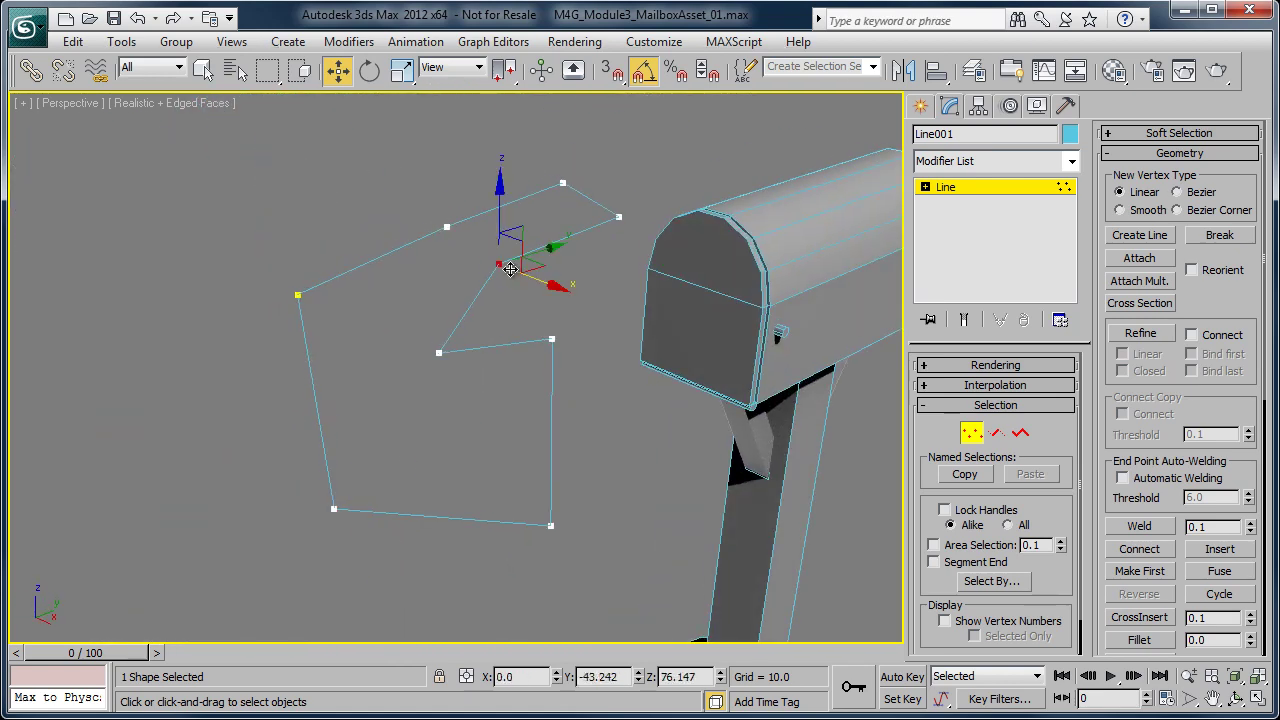
middle_click_drag(594, 371, 540, 372, "alt")
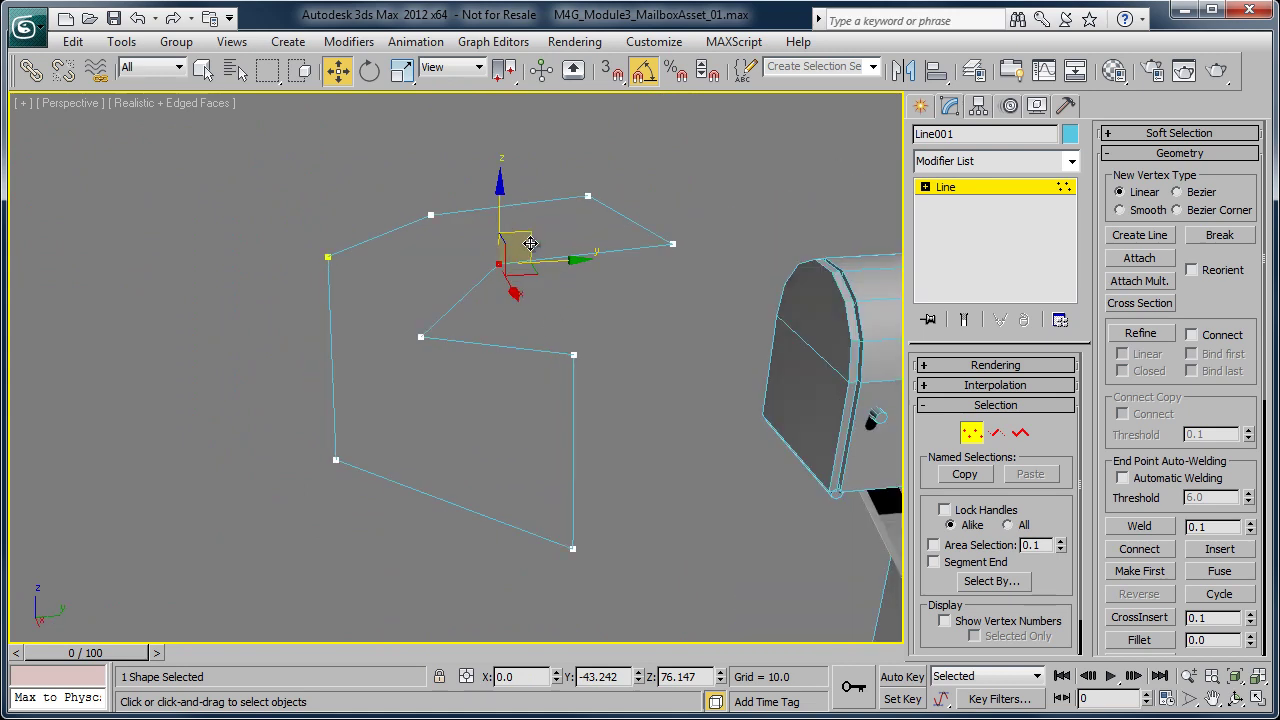
left_click_drag(530, 243, 557, 241)
left_click(421, 337)
middle_click_drag(462, 371, 436, 397, "alt")
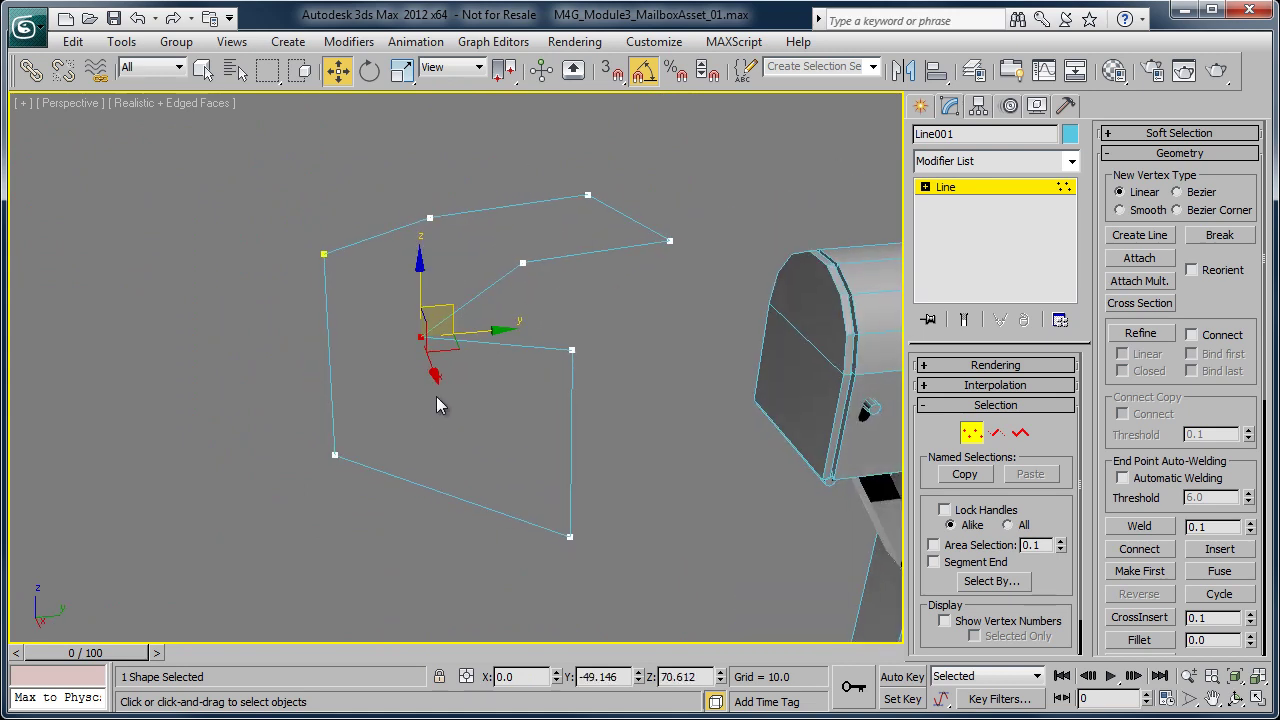
left_click_drag(451, 347, 524, 350)
scroll(548, 447, "down", 3)
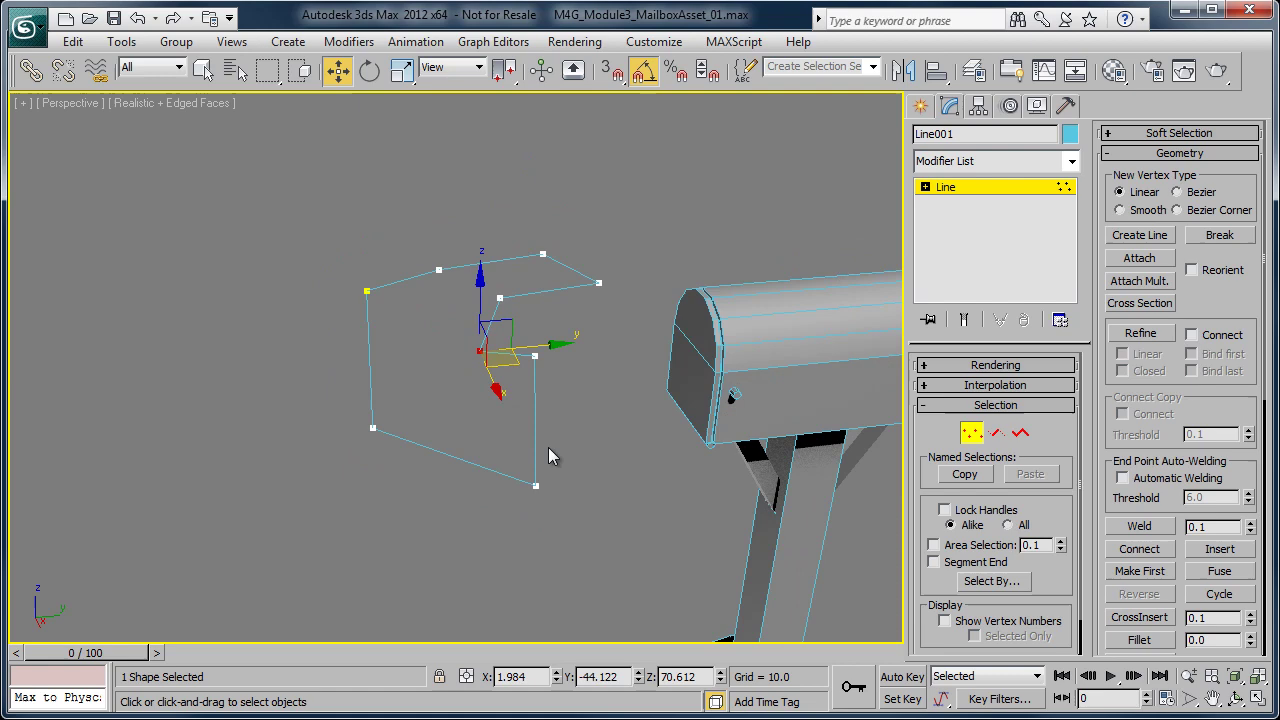
- Leave vertex editing and delete the freeform line
middle_click_drag(434, 428, 562, 413, "alt")
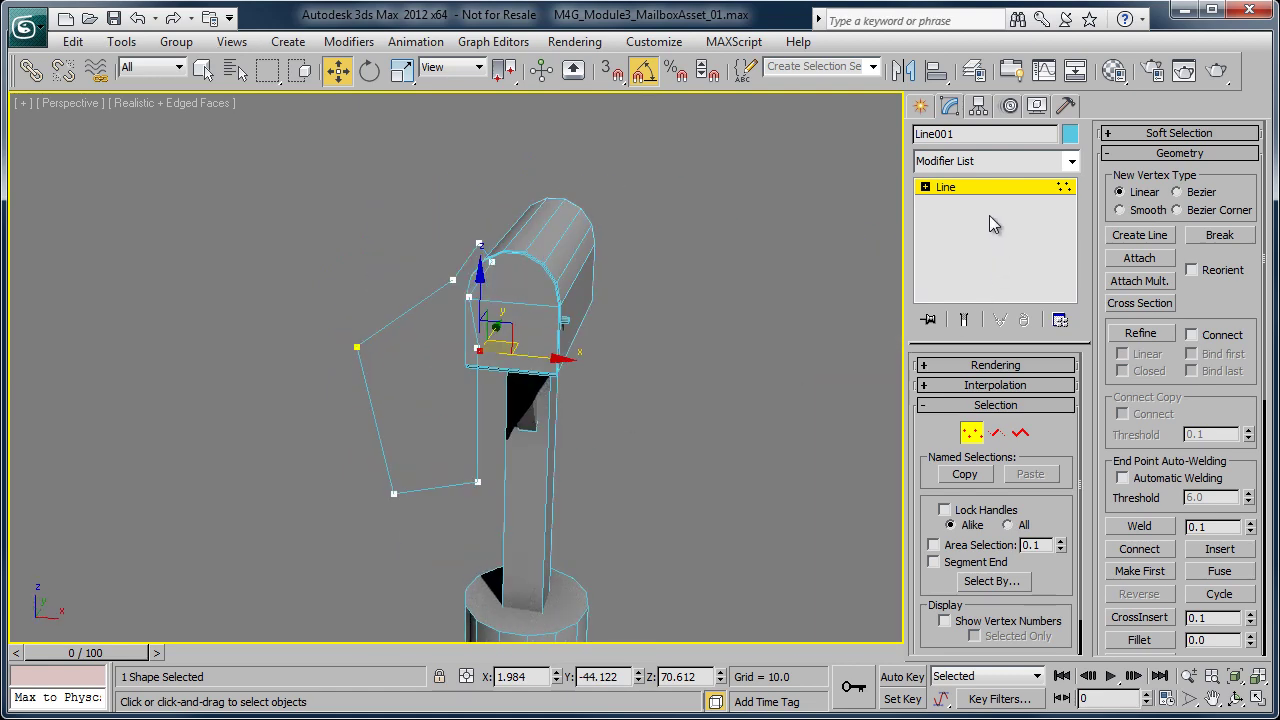
left_click(961, 188)
middle_click_drag(785, 385, 674, 391, "alt")
left_click(672, 391)
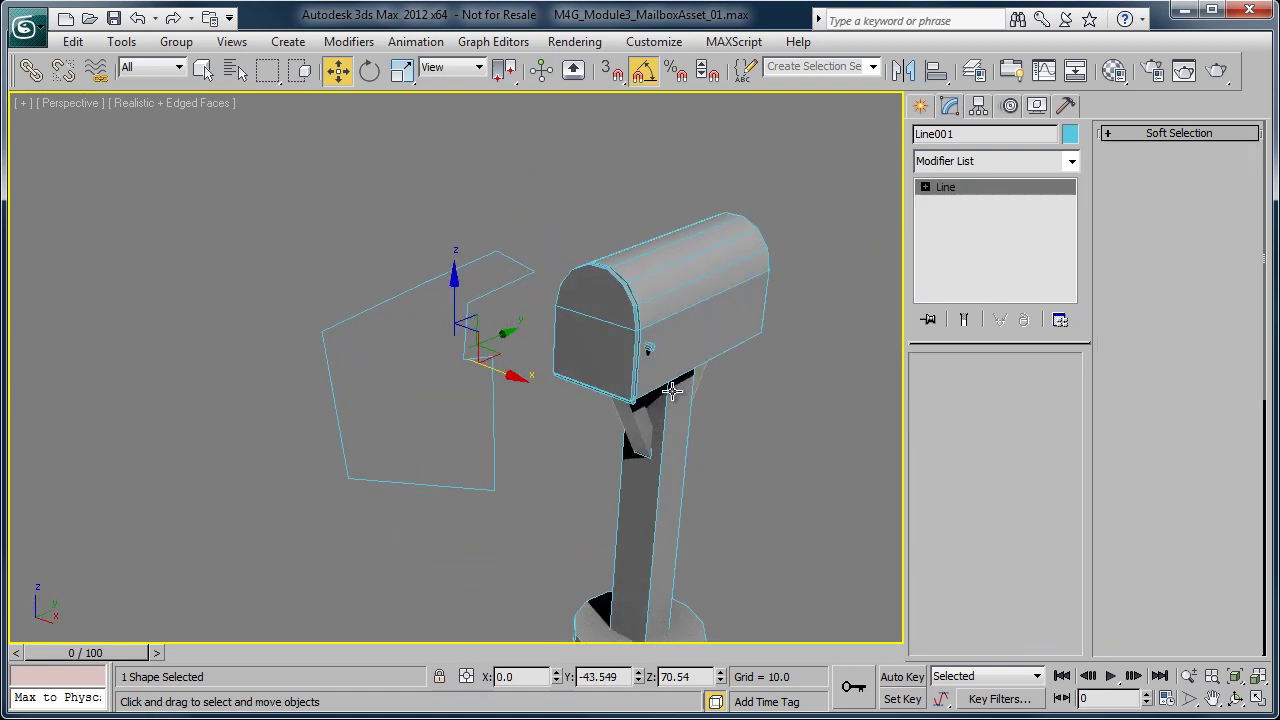
key("Delete")
- Return to the Right view and start a new Line spline with Drag Type set to Corner
middle_click_drag(612, 434, 620, 451)
key("l")
key("z")
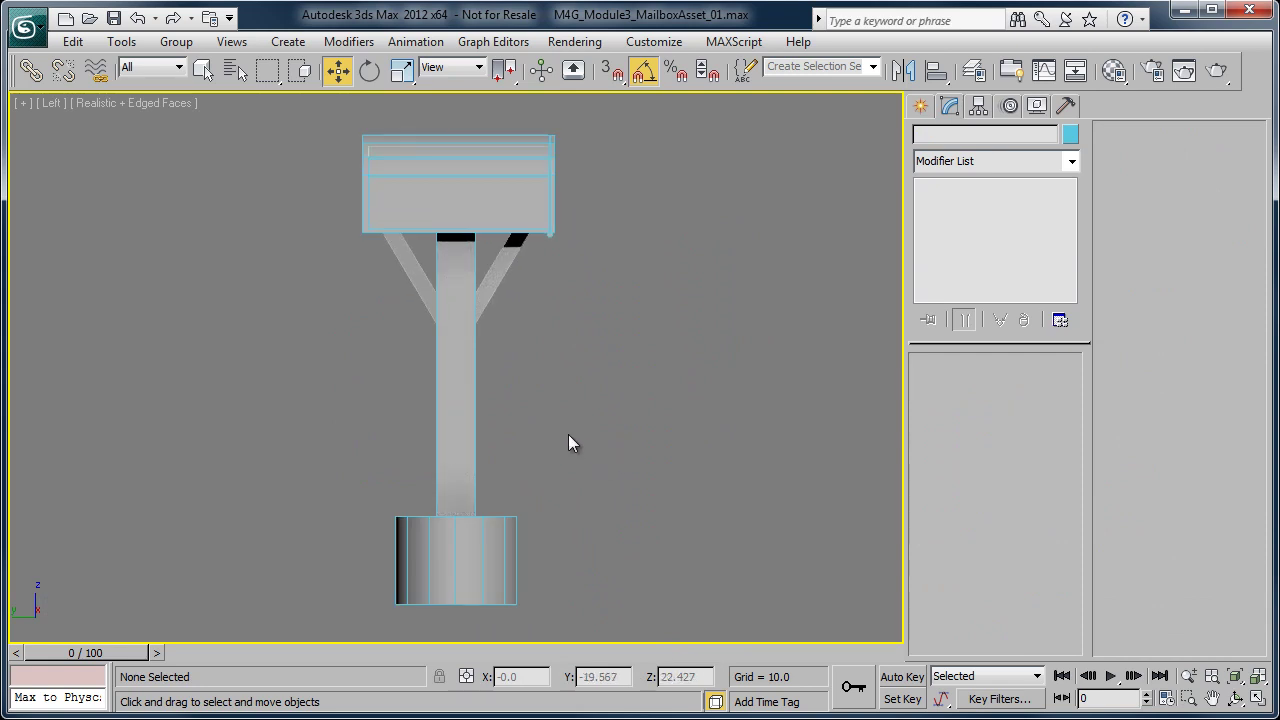
key("v")
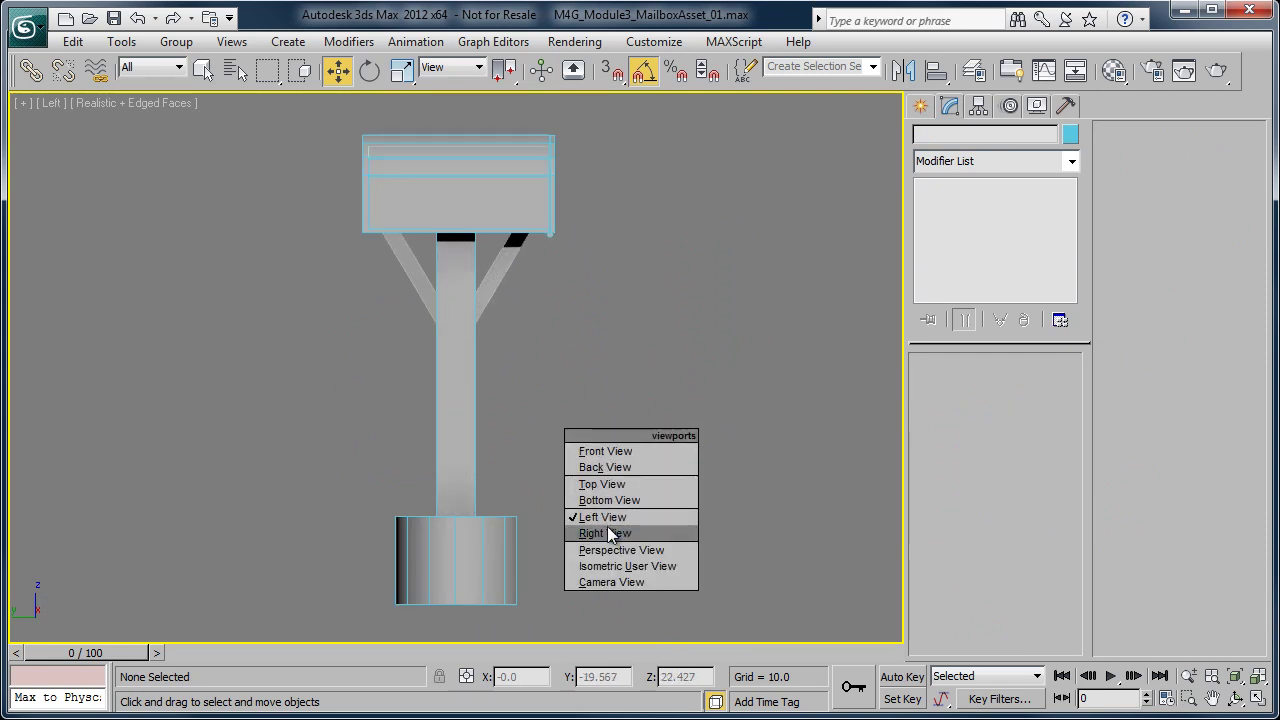
left_click(605, 533)
scroll(523, 291, "up", 8)
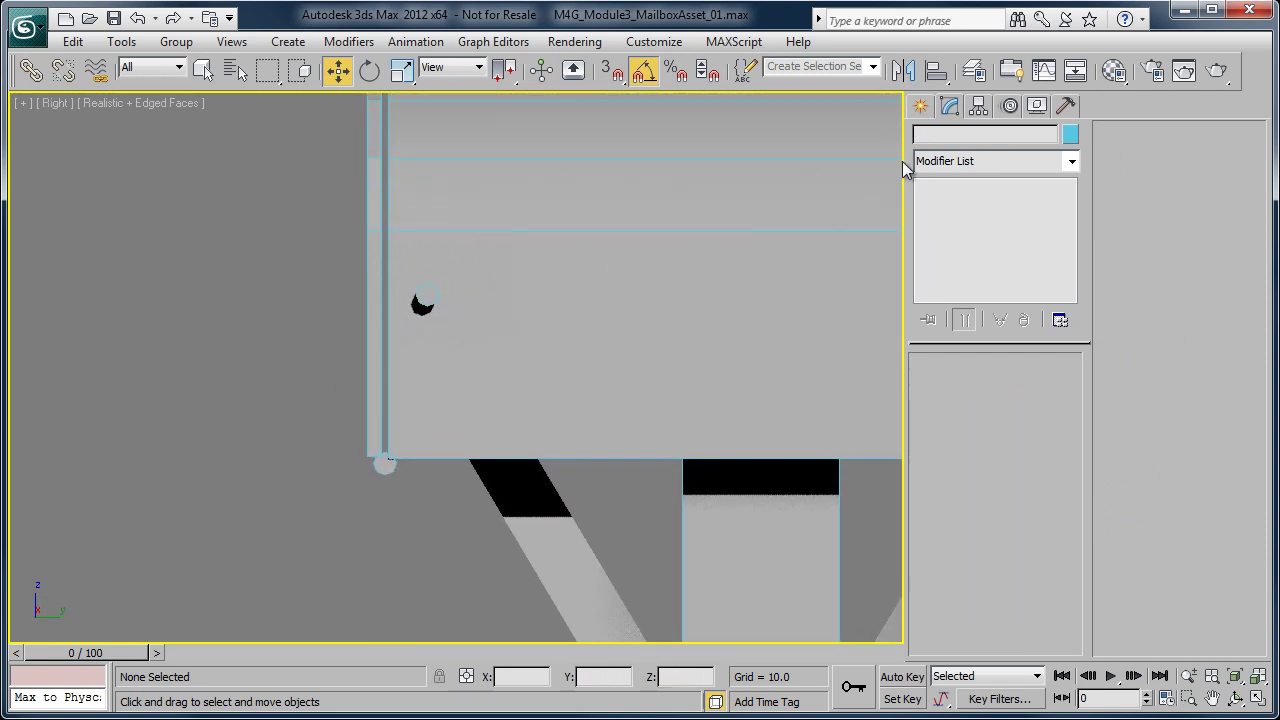
left_click(920, 107)
left_click(955, 250)
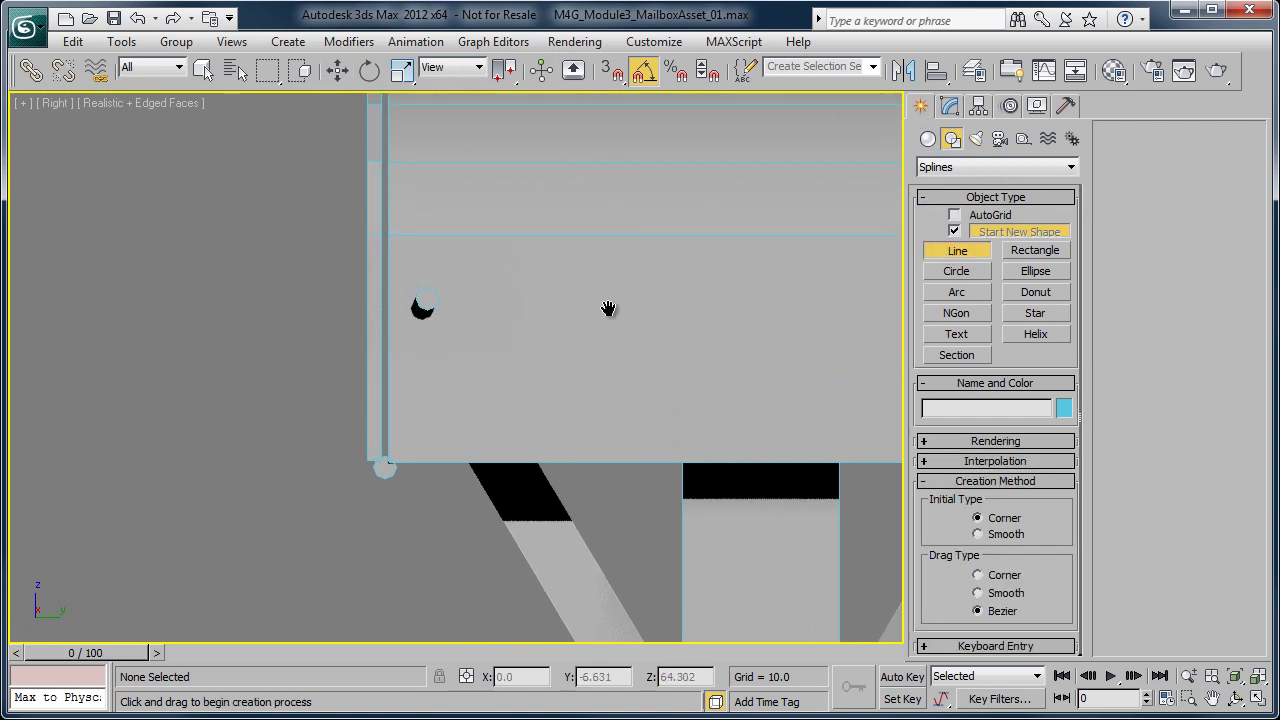
middle_click_drag(606, 309, 606, 326)
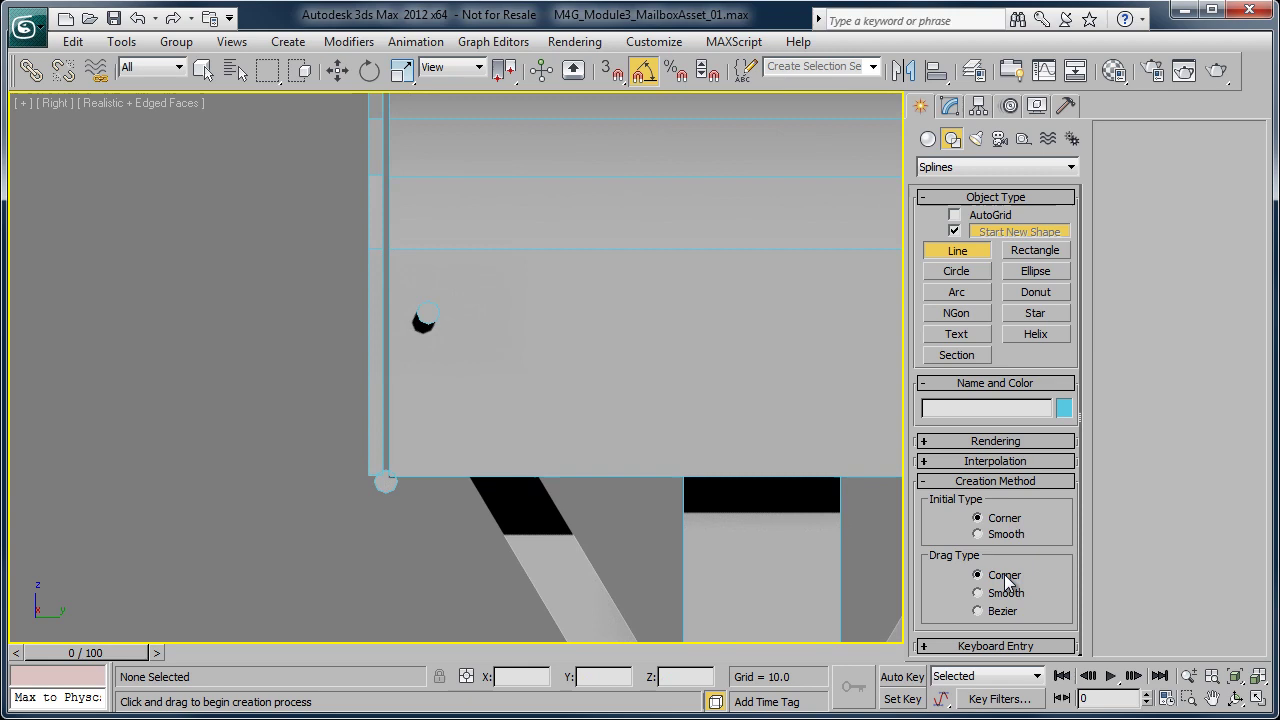
middle_click_drag(446, 301, 574, 394)
scroll(508, 387, "down", 2)
scroll(501, 360, "up", 1)
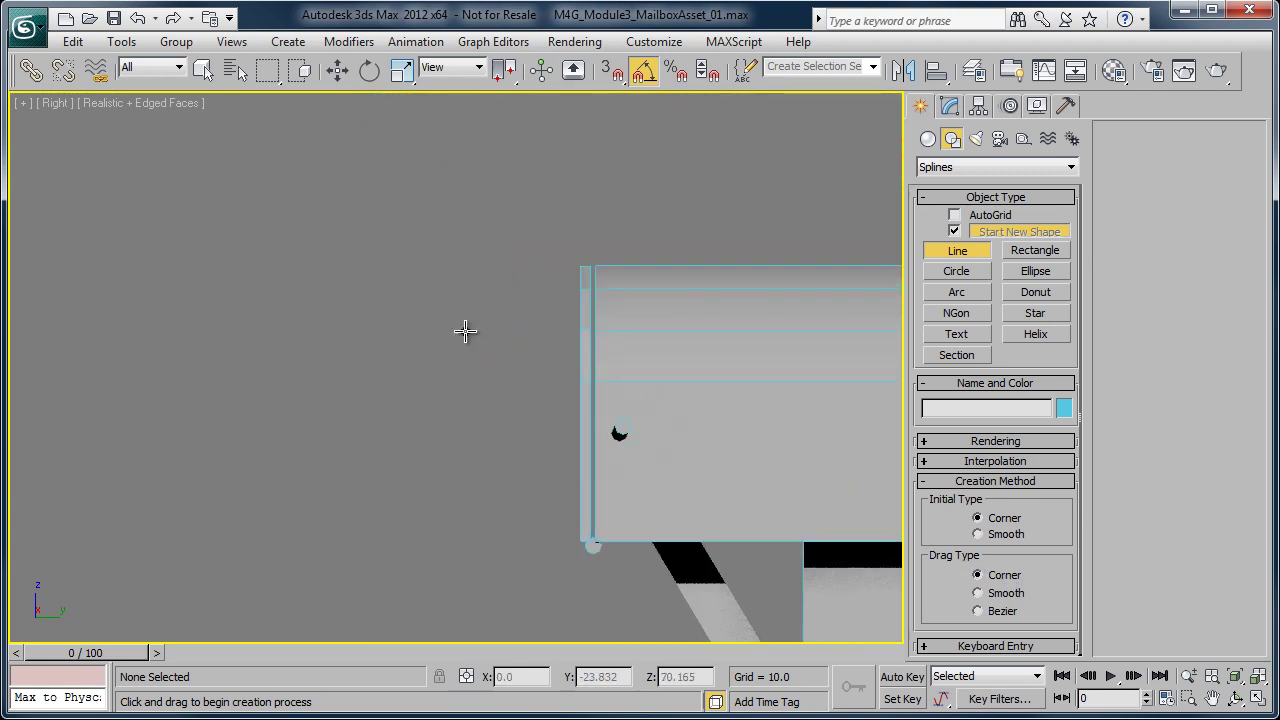
- Draw a closed eight-point flag-like profile in front of the mailbox, with a tall narrow stem and a wider head with a stepped, curved lower corner
left_click(254, 204)
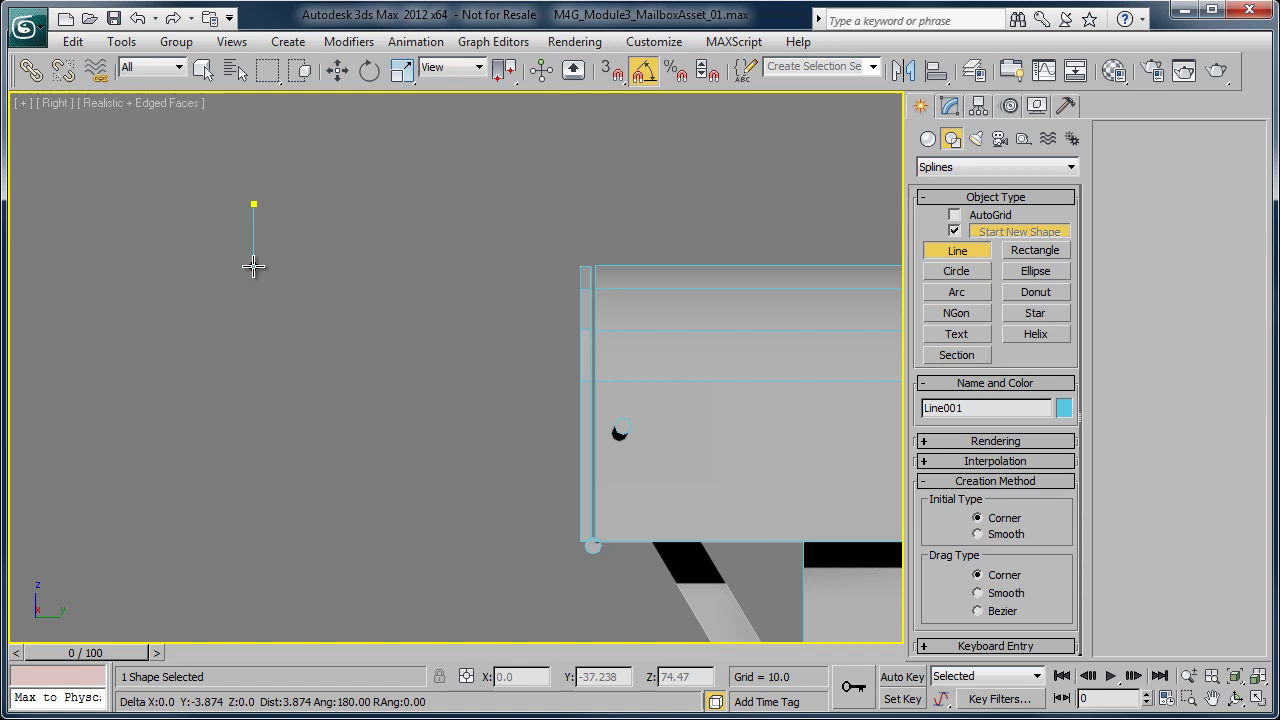
left_click(250, 377)
right_click(243, 414)
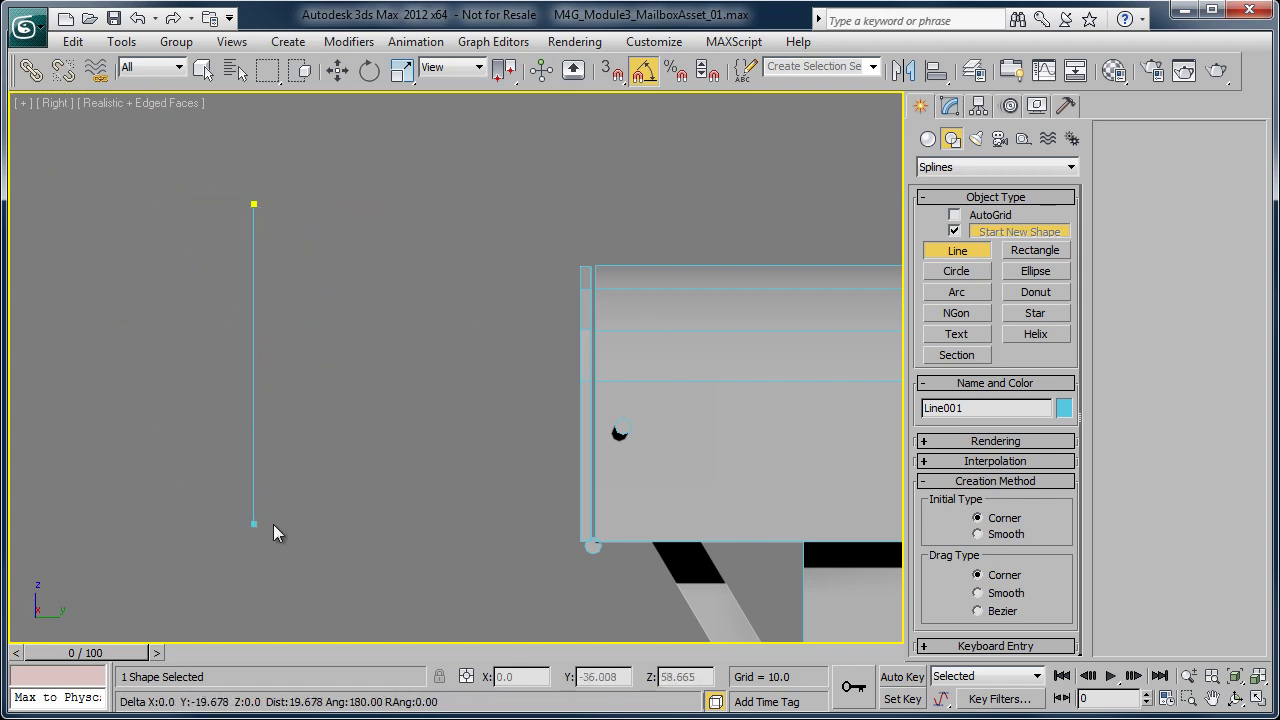
left_click(255, 567)
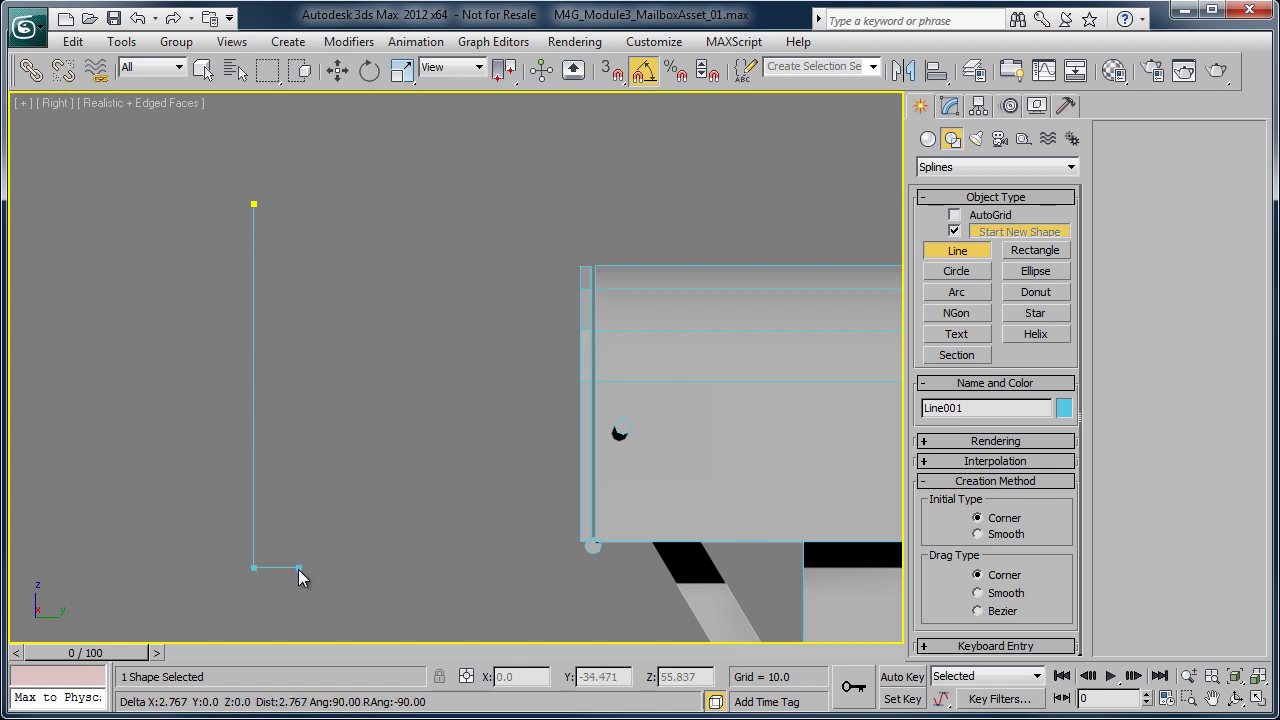
left_click(314, 567)
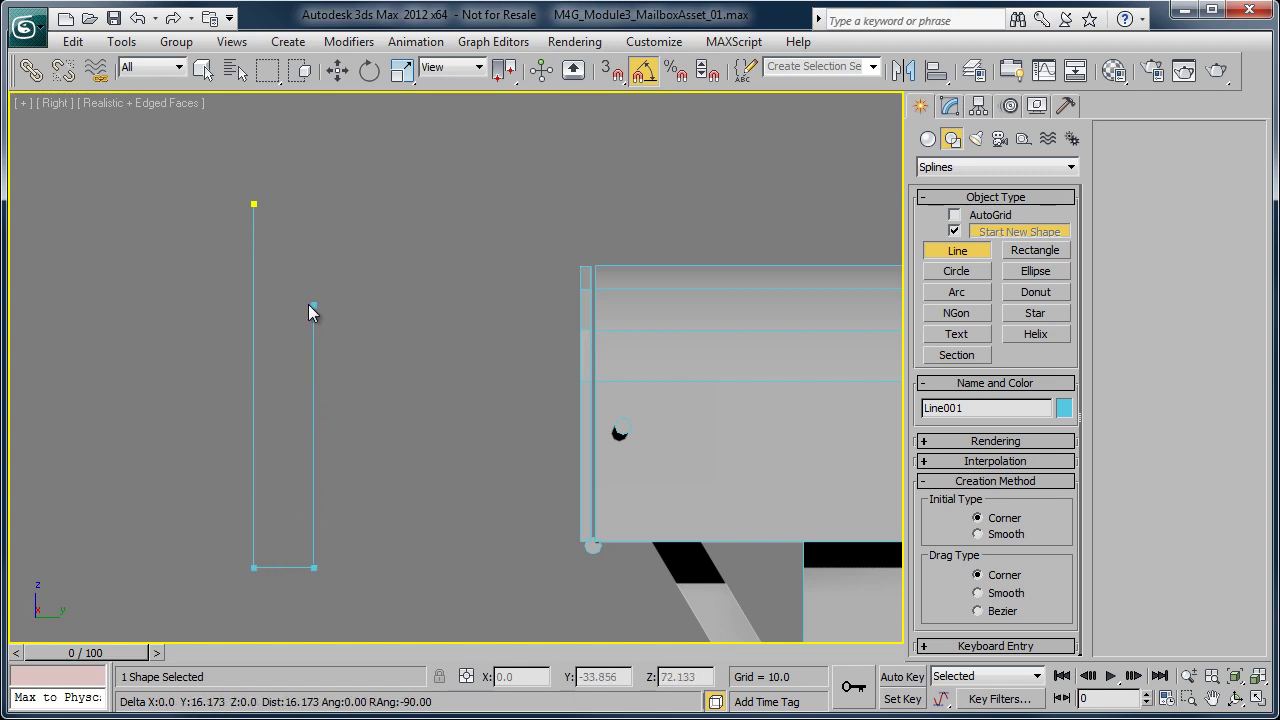
left_click(310, 297)
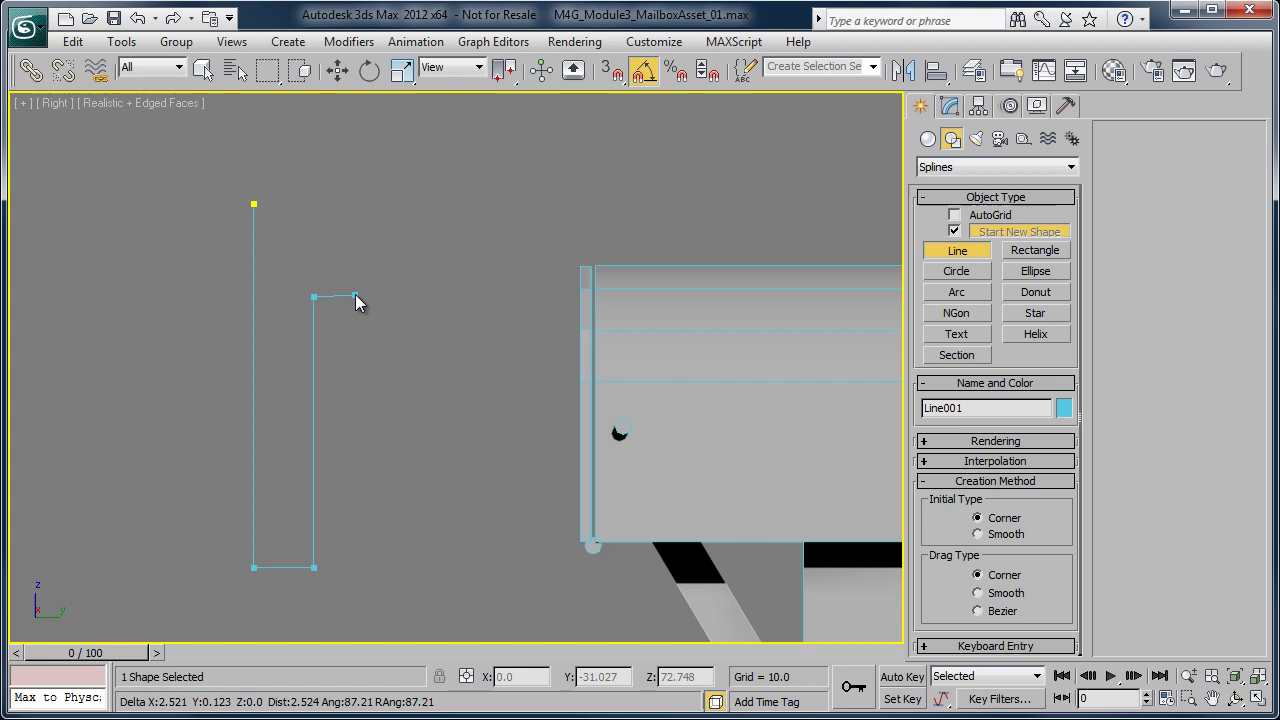
left_click(382, 265)
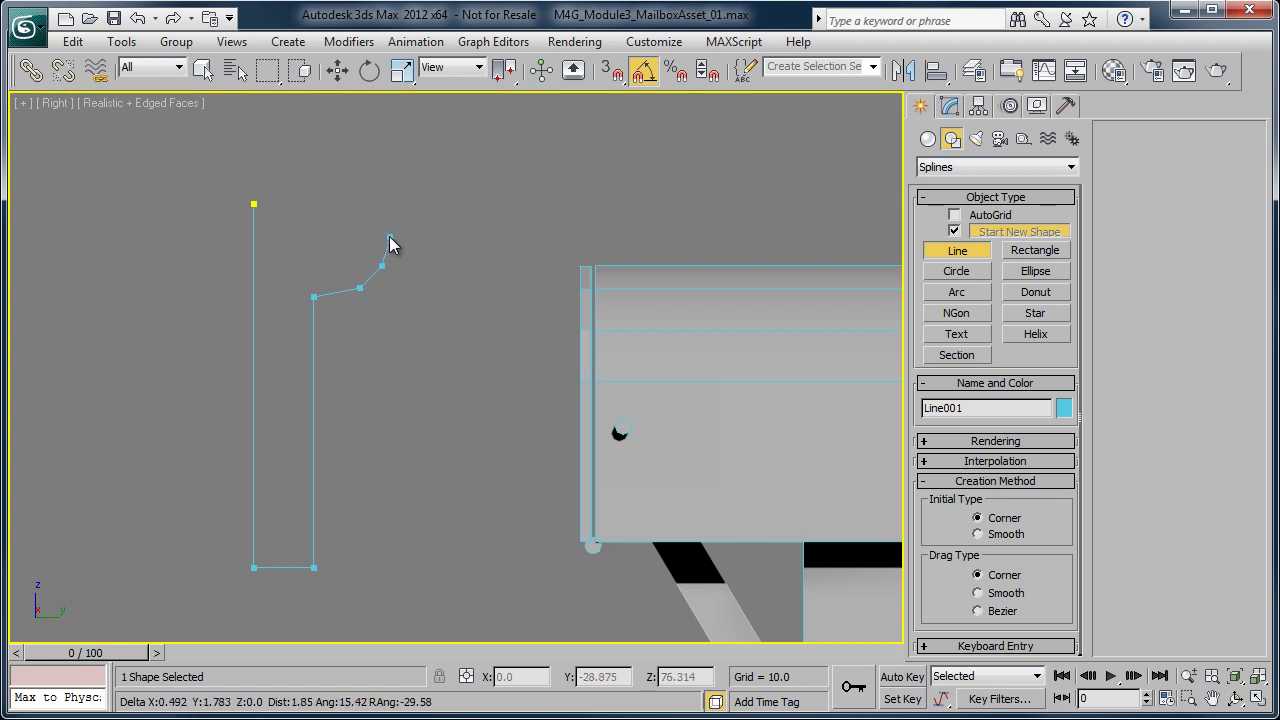
left_click(389, 236)
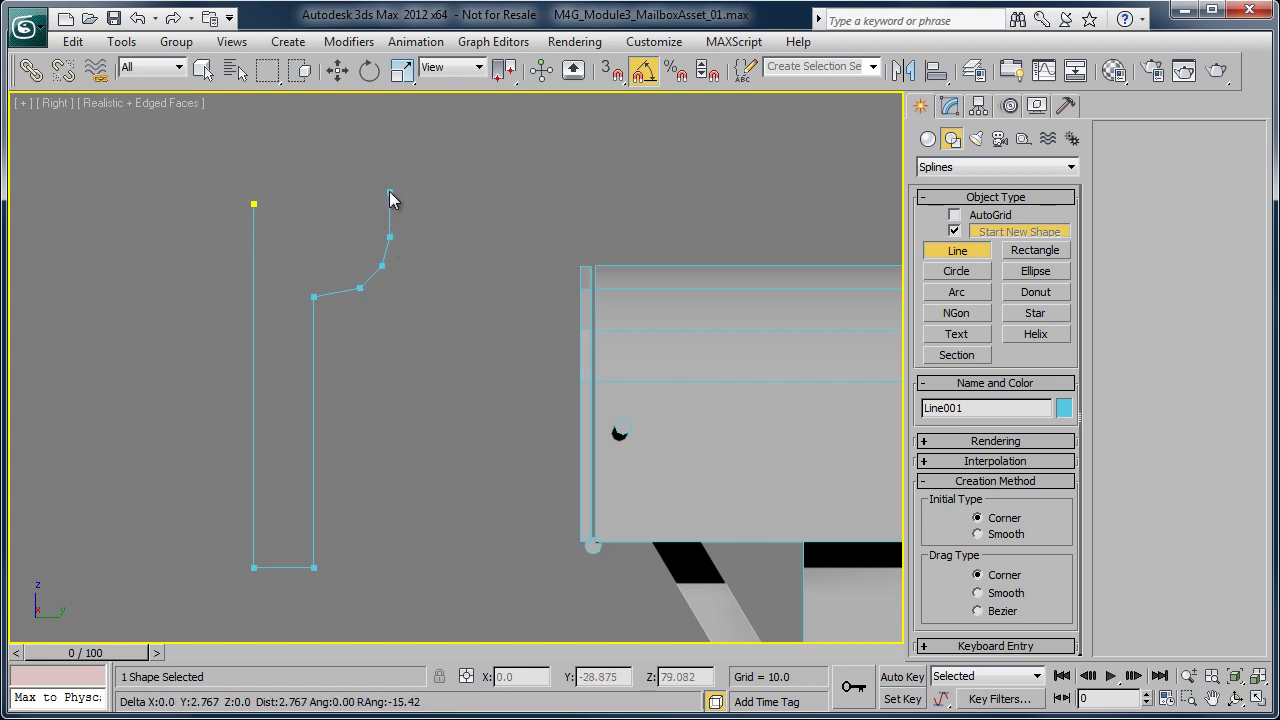
left_click(389, 194)
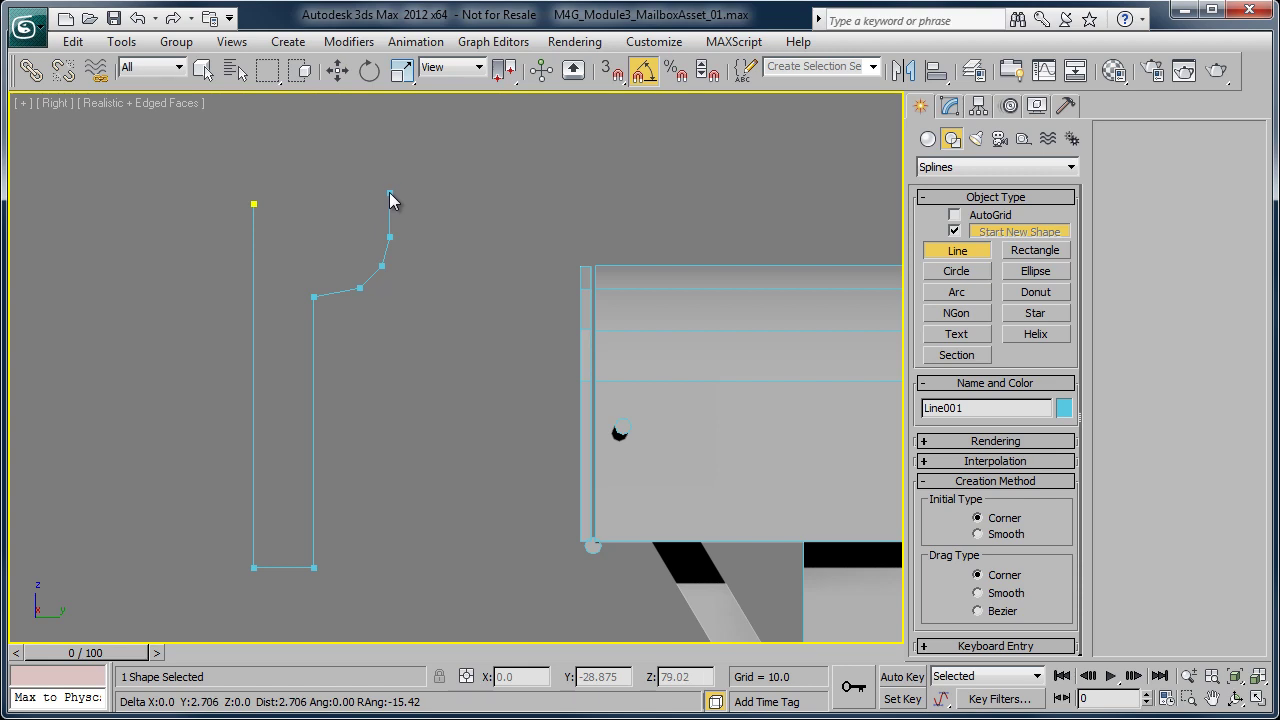
left_click(255, 204)
left_click(606, 530)
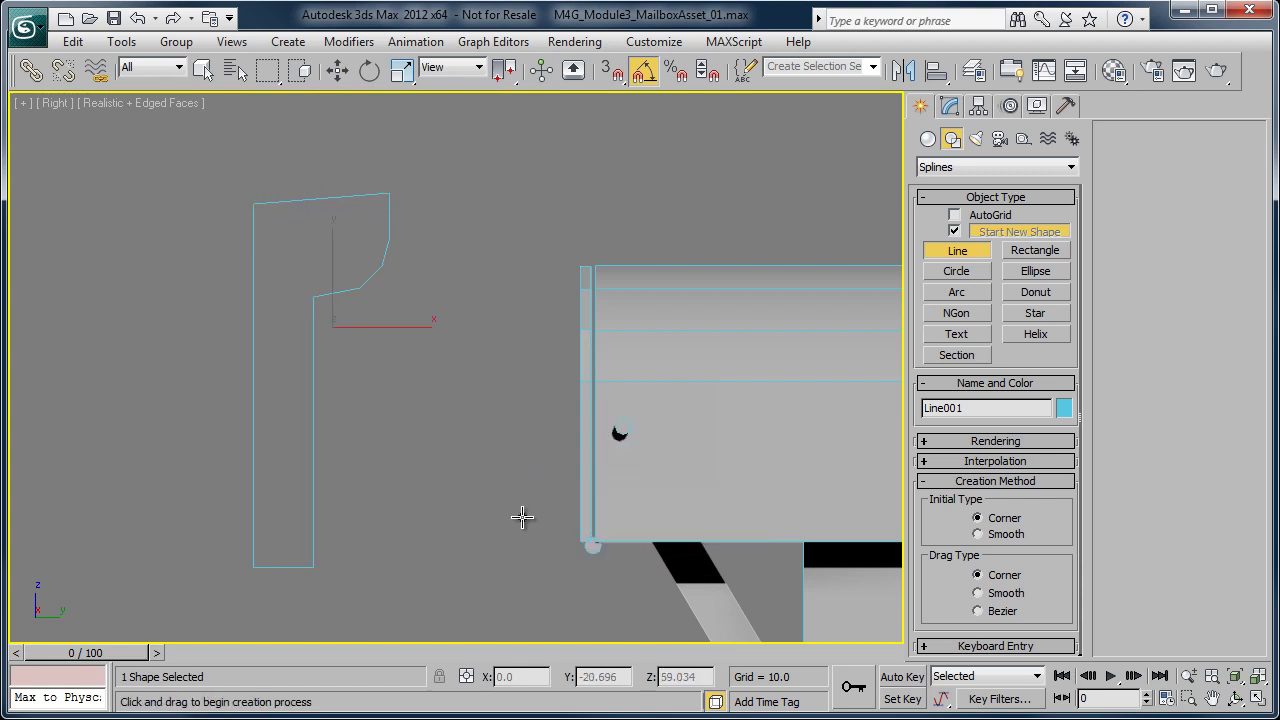
- Edit the profile's vertices: move the head's lower outer vertex to about Y -28.7, Z 72.8 and the outer side vertex to about Y -27.6
scroll(460, 517, "up", 2)
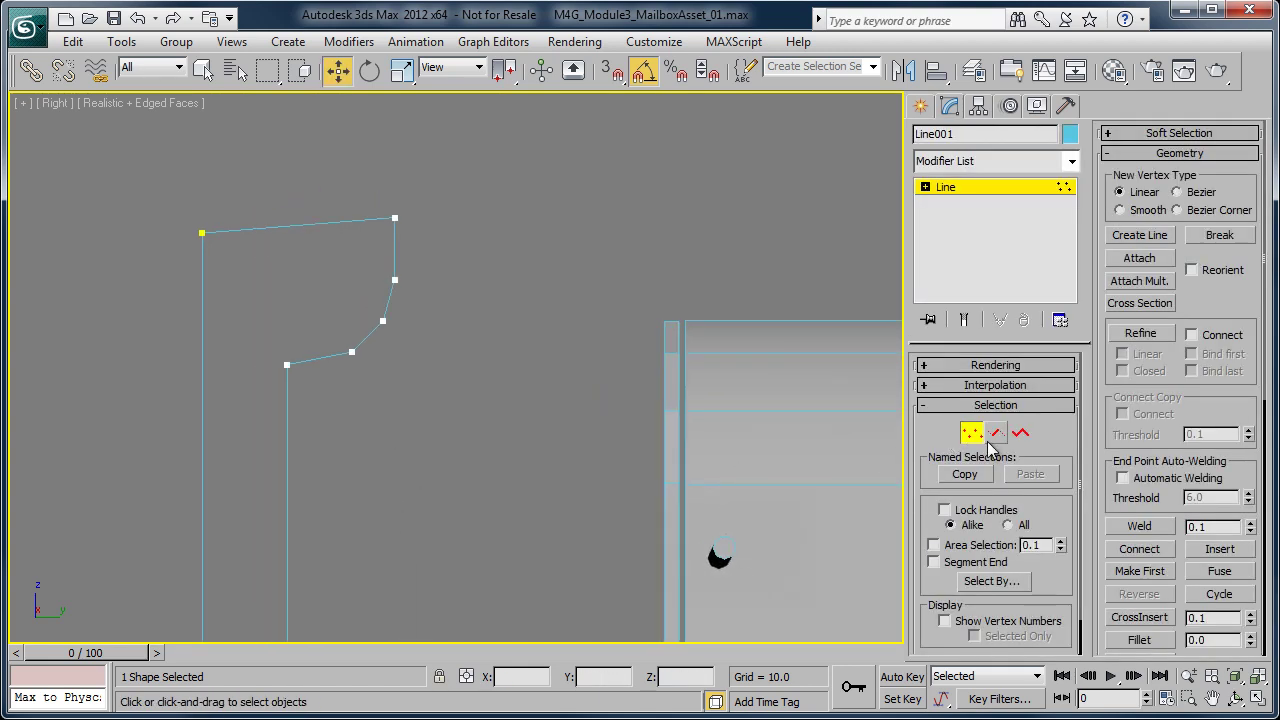
middle_click_drag(426, 465, 526, 503)
scroll(526, 503, "up", 2)
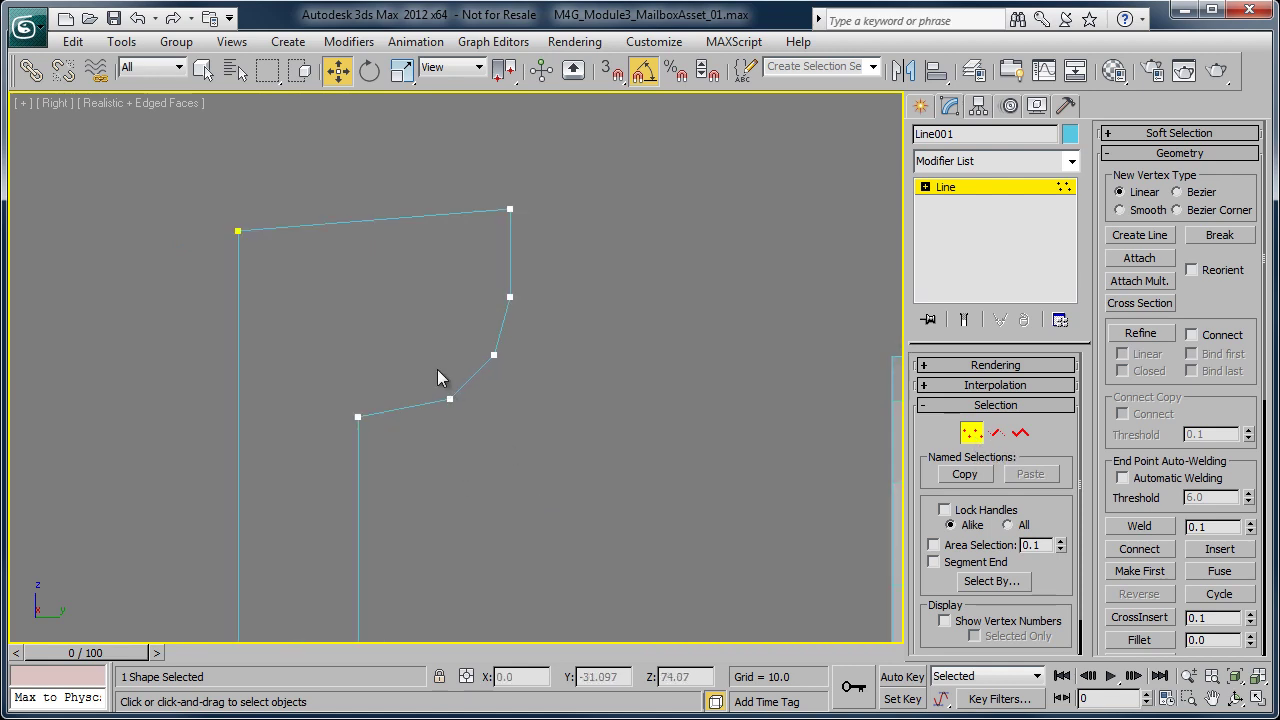
left_click(449, 398)
left_click_drag(482, 388, 553, 400)
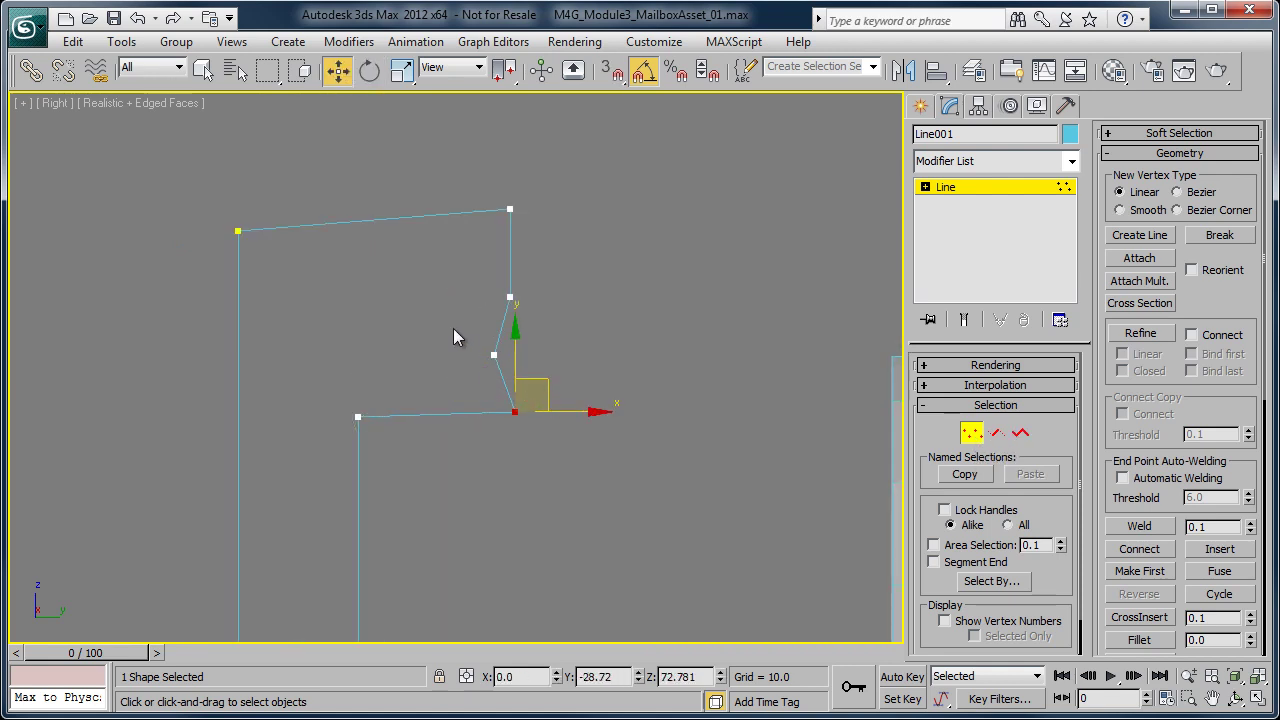
left_click_drag(468, 254, 633, 300)
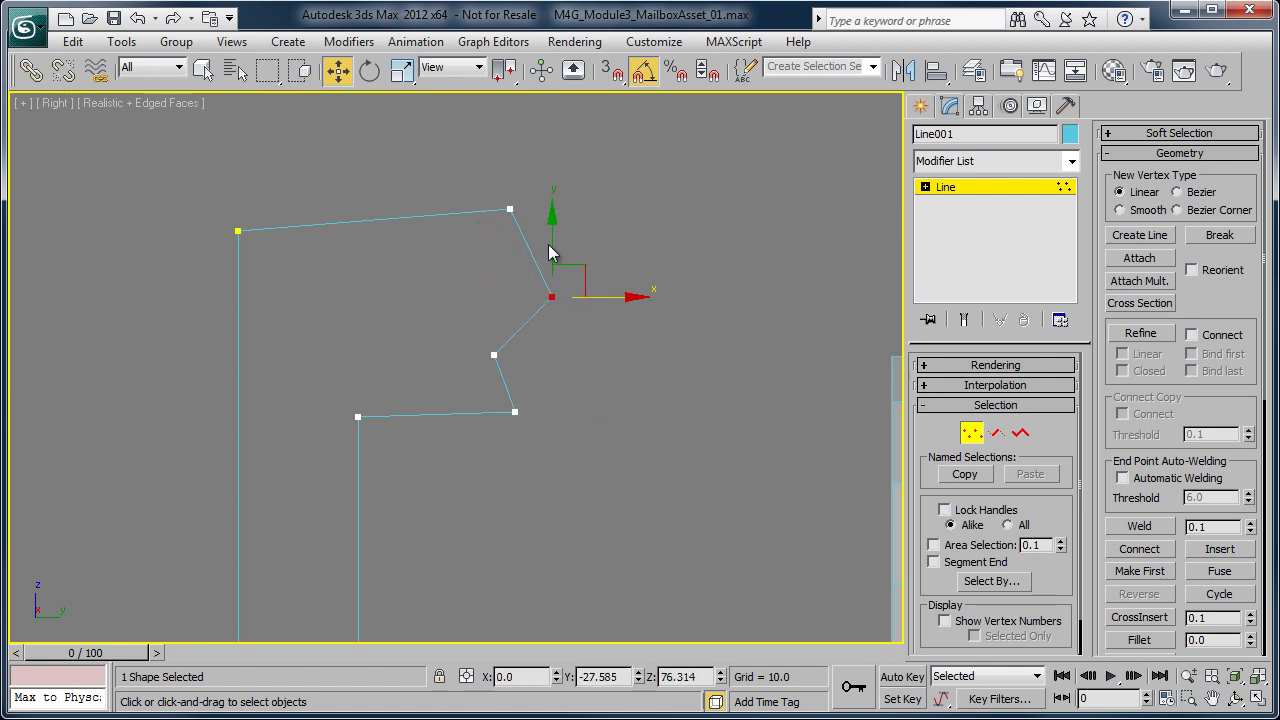
- Level the head's top edge using its two corner vertices and lower the inner corner where the head meets the stem to about Z 70.7
left_click(508, 209)
left_click_drag(554, 212, 553, 213)
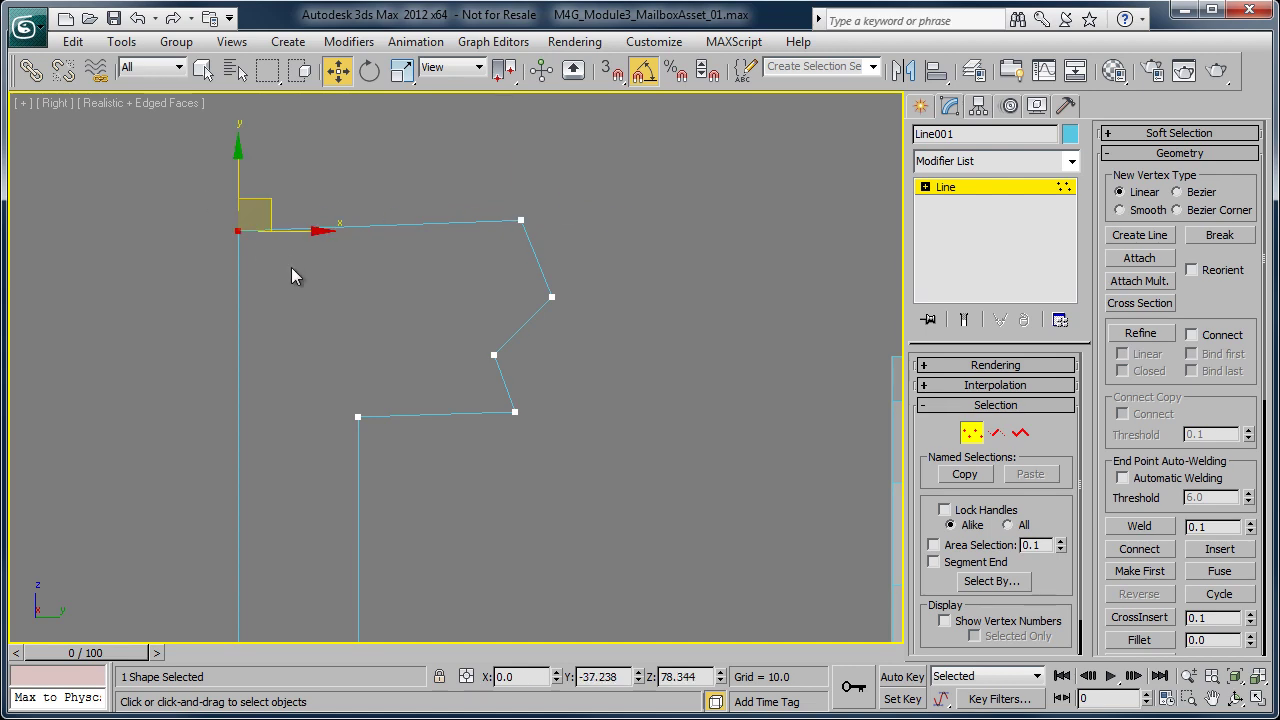
left_click_drag(232, 190, 232, 179)
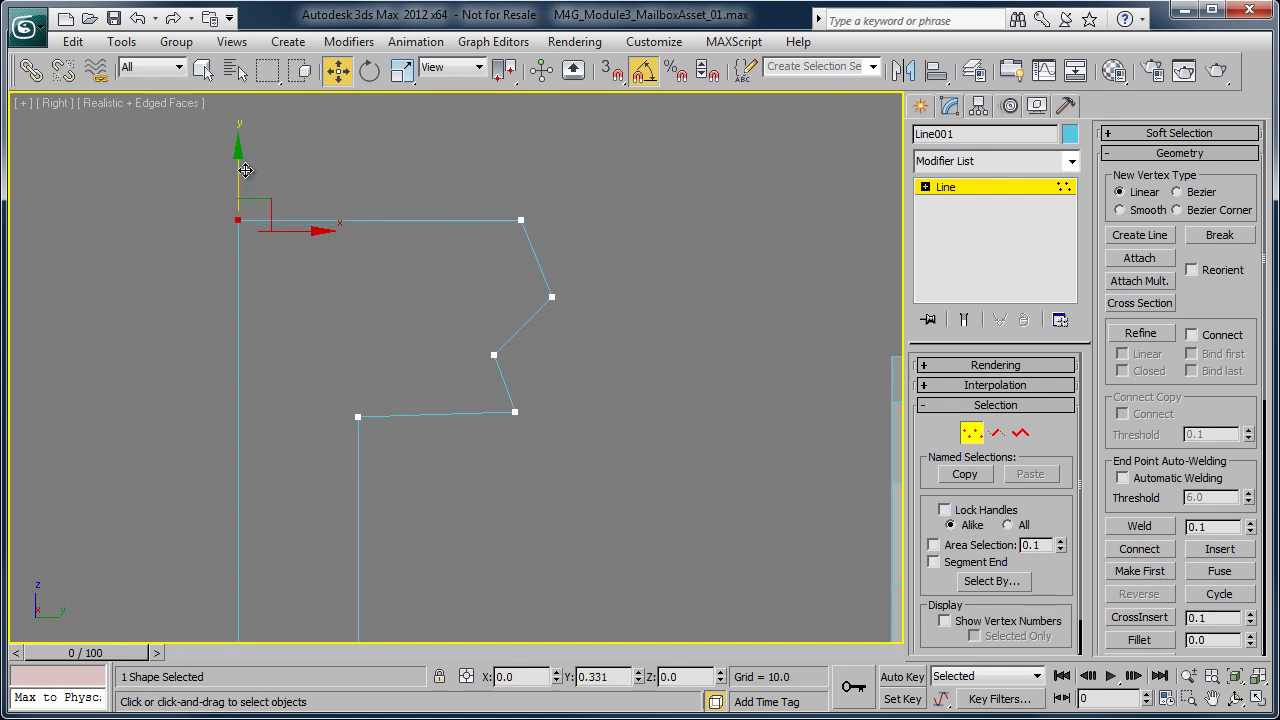
left_click(358, 417)
left_click_drag(361, 363, 361, 426)
scroll(361, 424, "down", 4)
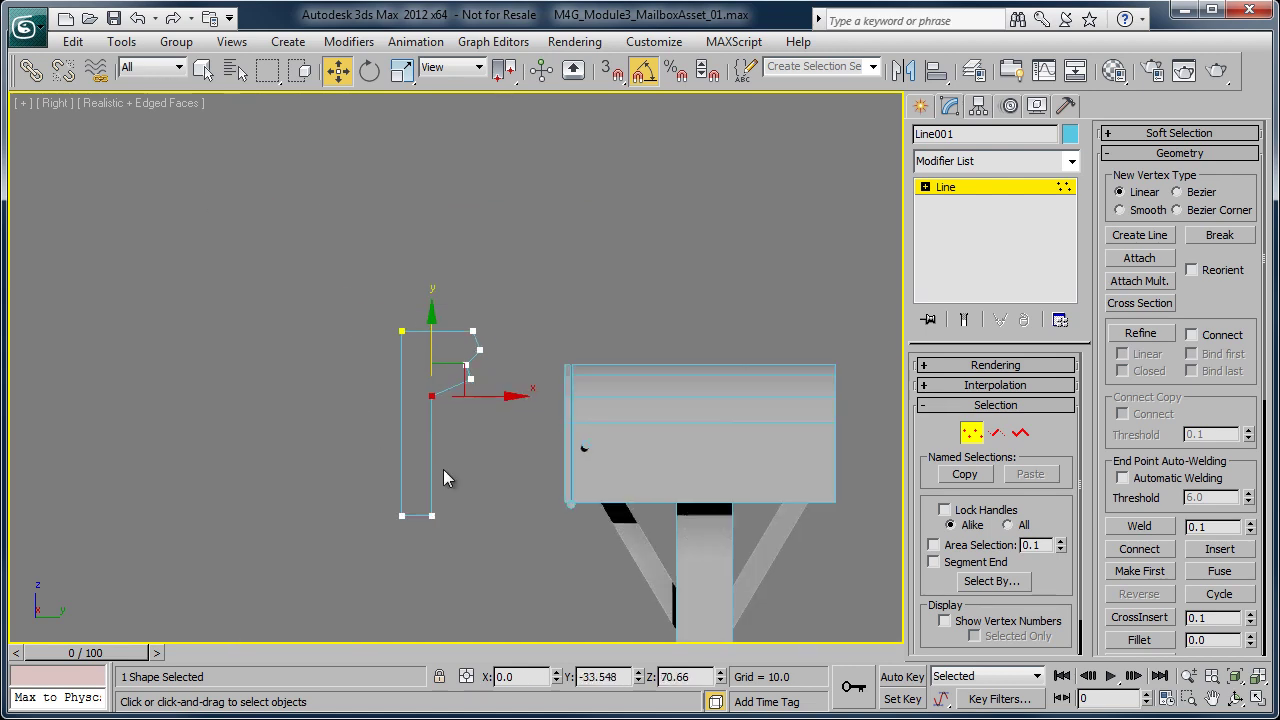
- Leave vertex editing, move the profile closer to the mailbox's front end and scale it uniformly to about 85%
middle_click_drag(524, 407, 518, 335)
scroll(518, 335, "up", 1)
left_click(1003, 193)
middle_click_drag(648, 371, 609, 390)
left_click_drag(418, 305, 500, 240)
scroll(525, 352, "up", 2)
key("r")
middle_click_drag(500, 240, 463, 277)
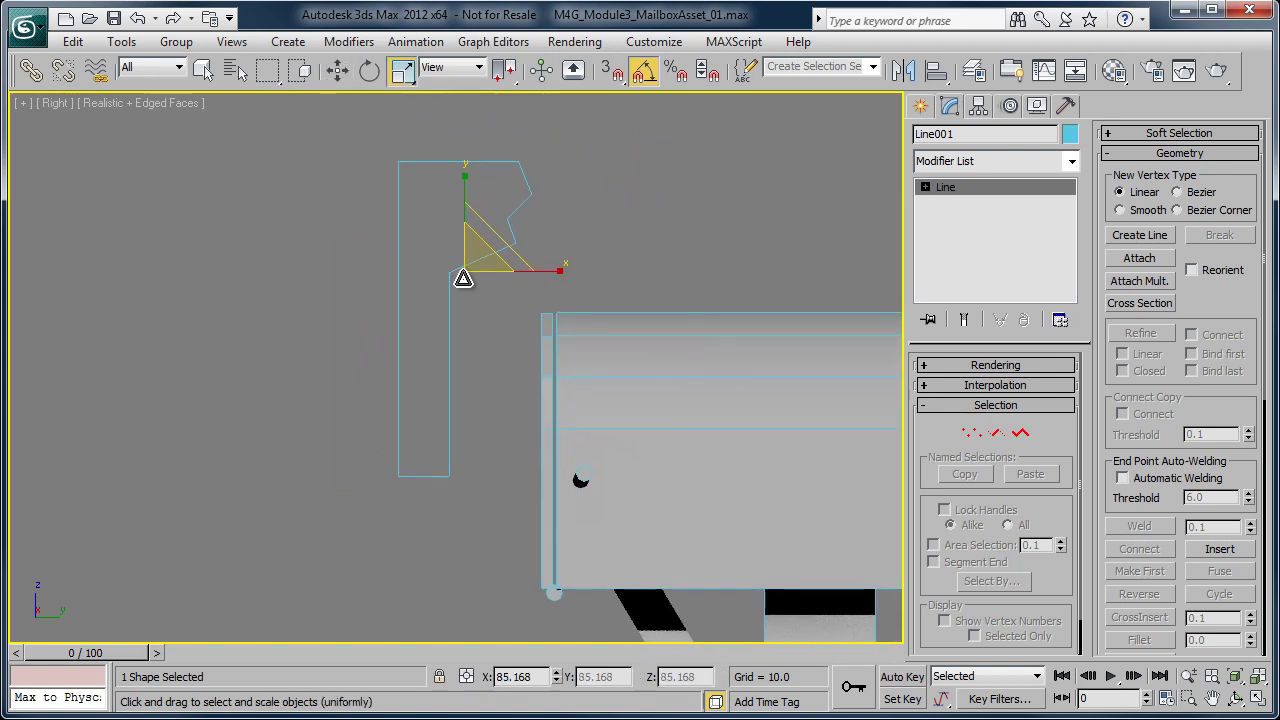
- Narrow the stem by moving the profile's two outer straight-side vertices inward along the horizontal axis
key("1")
left_click_drag(406, 528, 406, 528)
key("w")
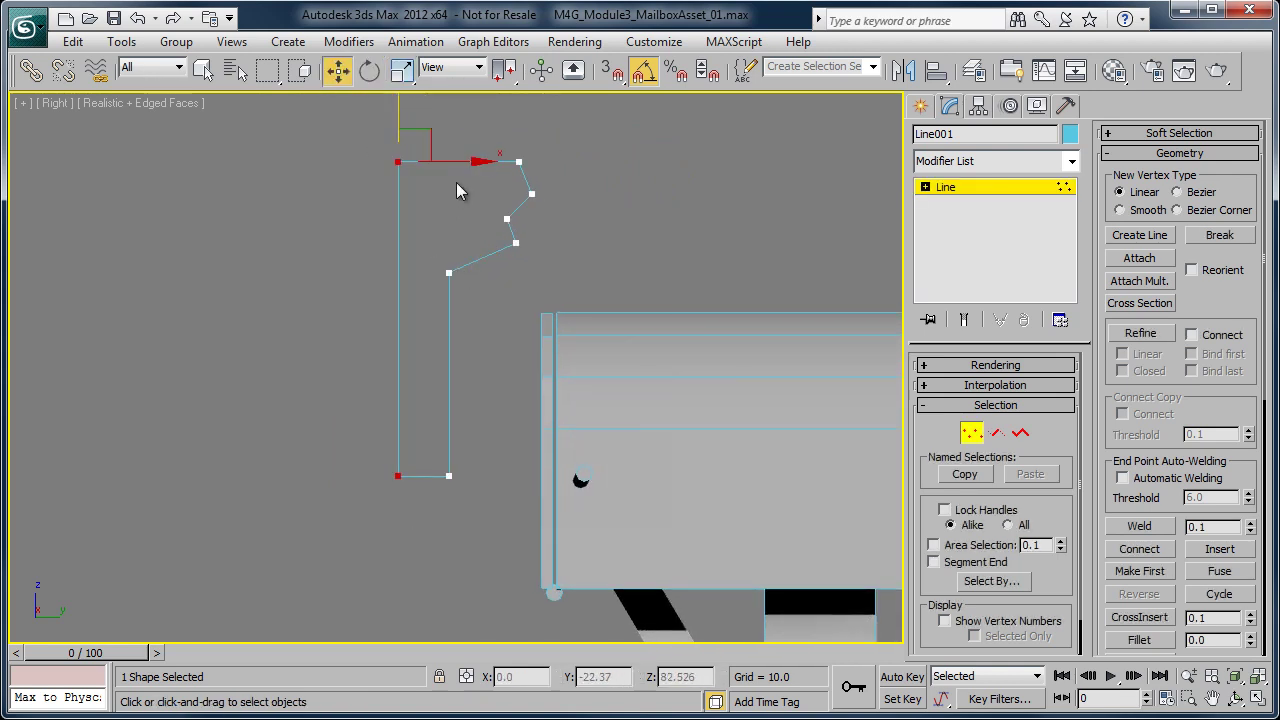
left_click_drag(459, 166, 481, 165)
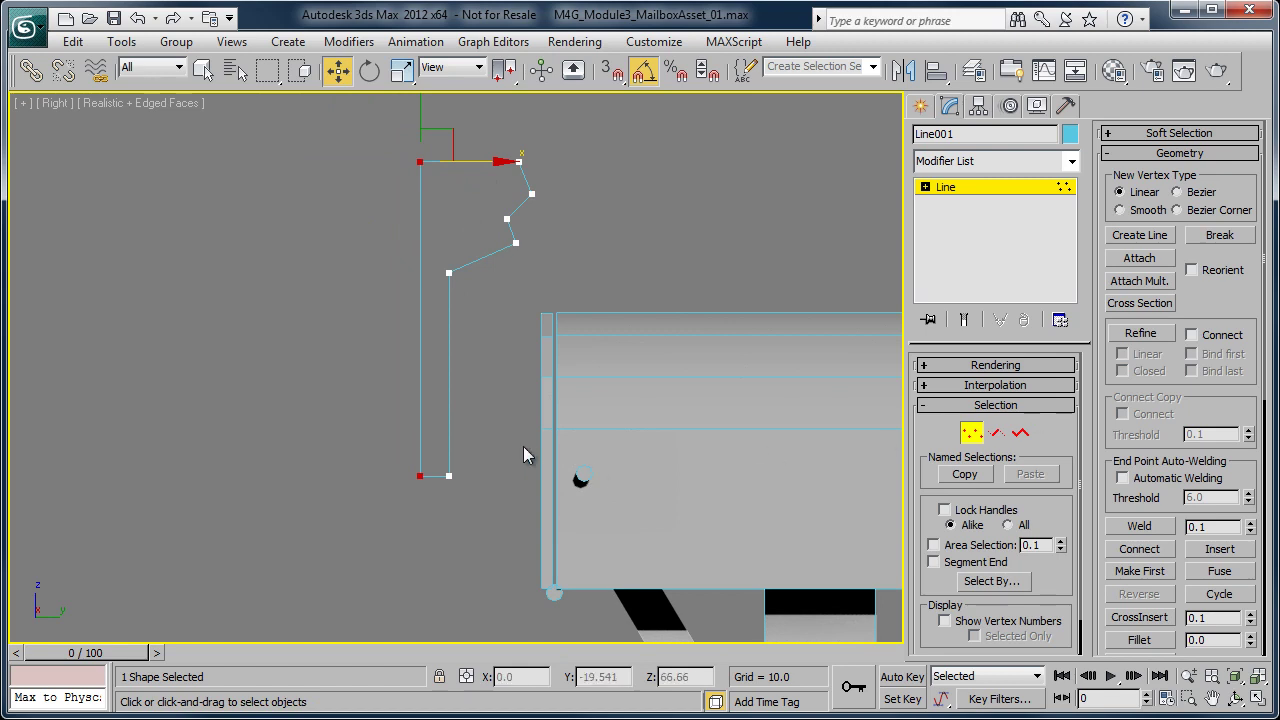
- Raise the head's four lower vertices together to make the flag head shorter, and clear the vertex selection
left_click_drag(487, 520, 423, 466)
middle_click_drag(511, 335, 511, 395)
scroll(505, 388, "up", 2)
left_click_drag(562, 341, 561, 338)
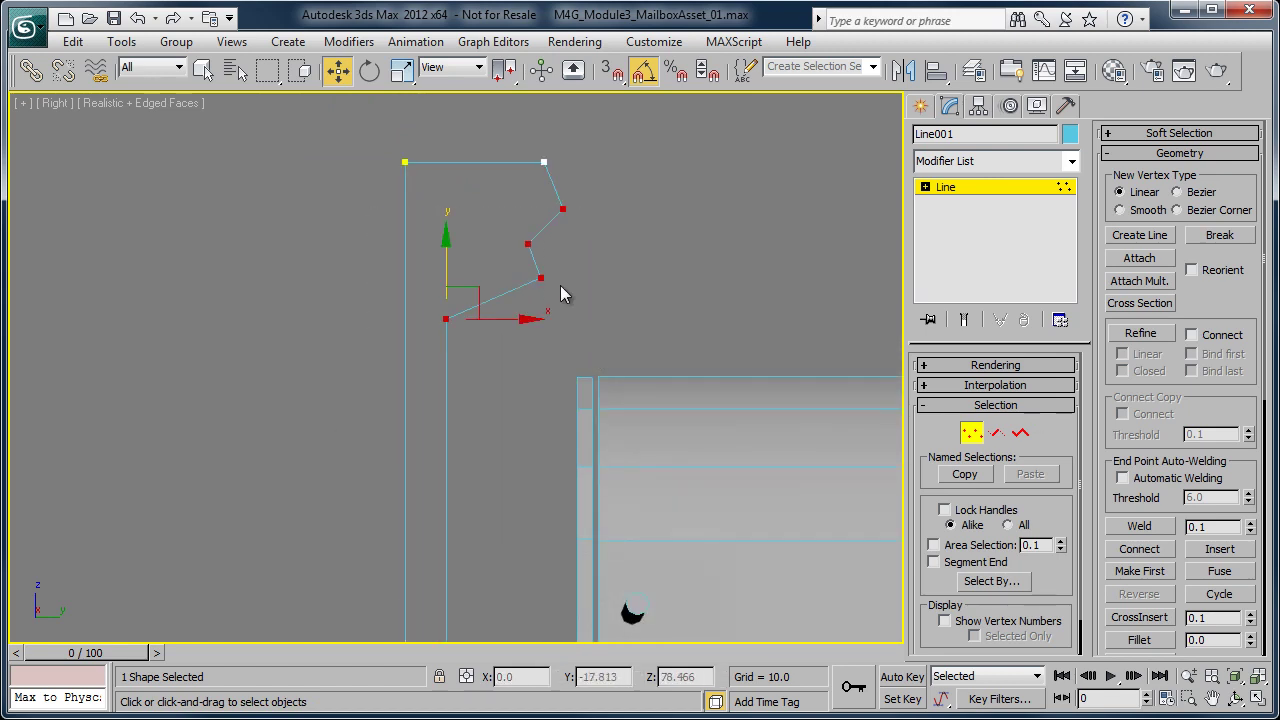
left_click_drag(542, 211, 542, 193)
left_click(516, 368)
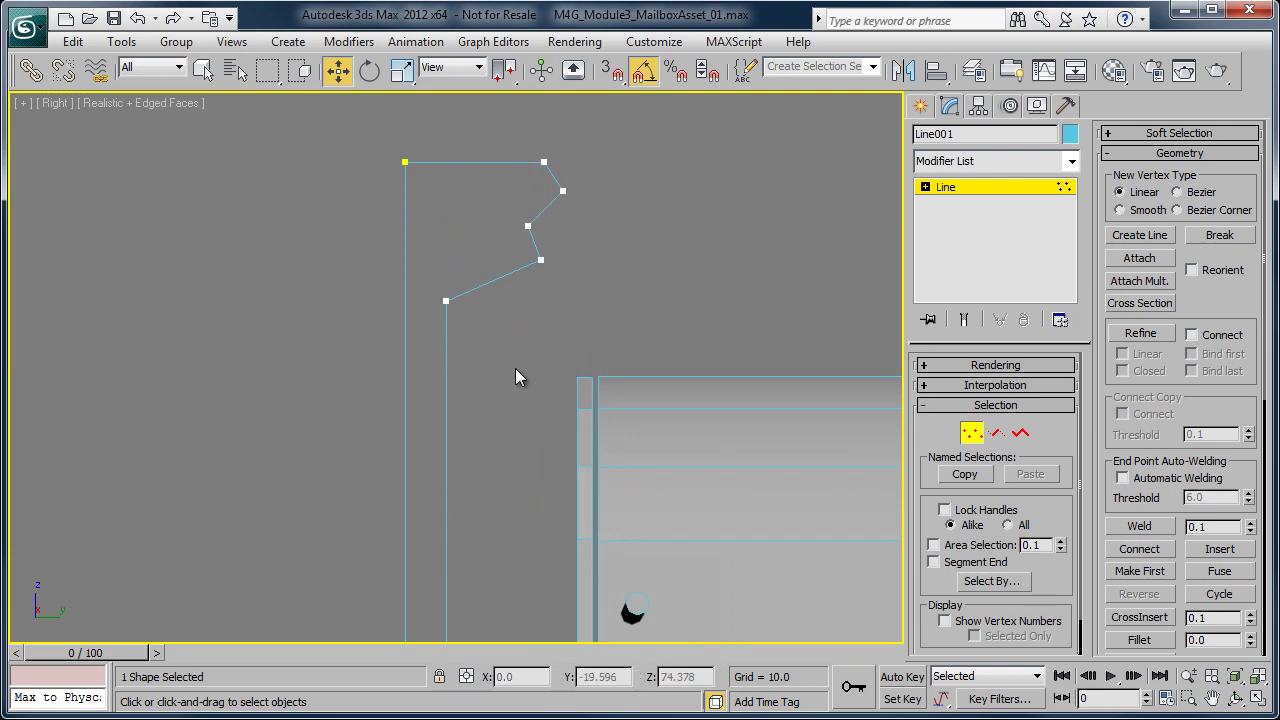
- Leave vertex editing and, in the Front view, position the profile just outside the mailbox wall that carries the small knob
left_click(952, 187)
key("p")
scroll(553, 481, "down", 3)
middle_click_drag(423, 517, 540, 560, "alt")
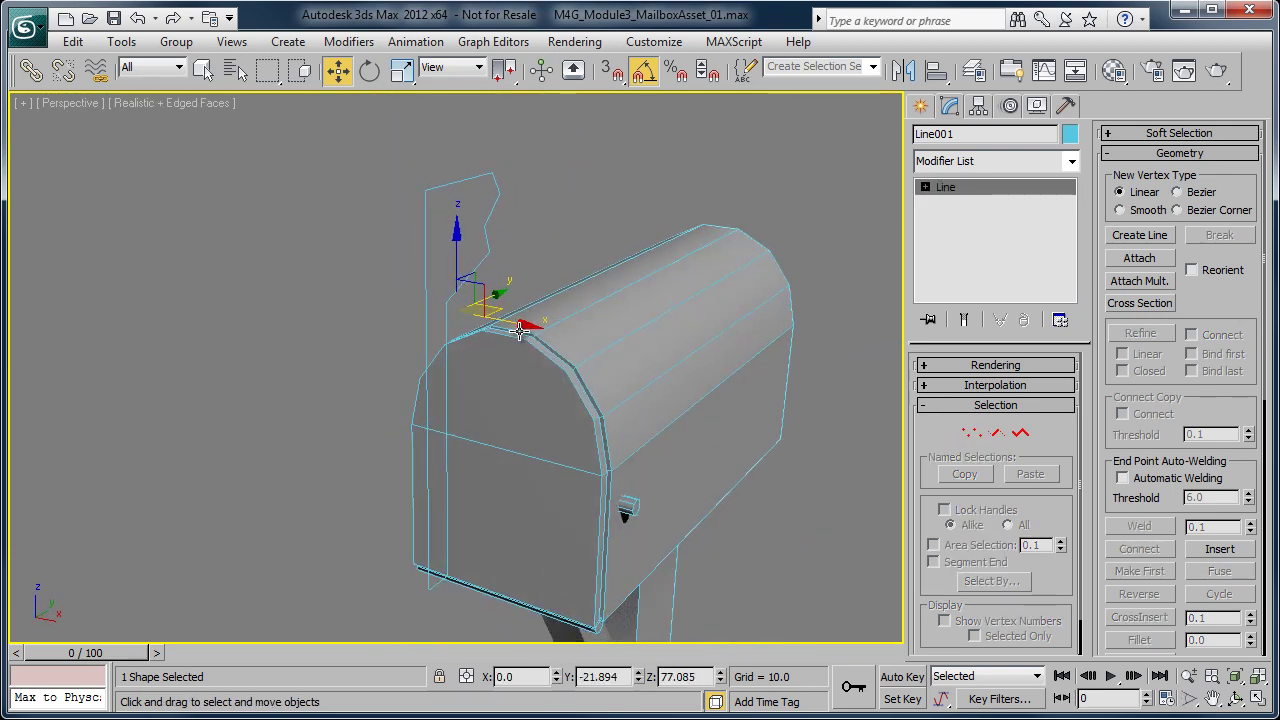
middle_click_drag(519, 331, 632, 341, "alt")
key("f")
key("z")
left_click_drag(506, 224, 498, 204)
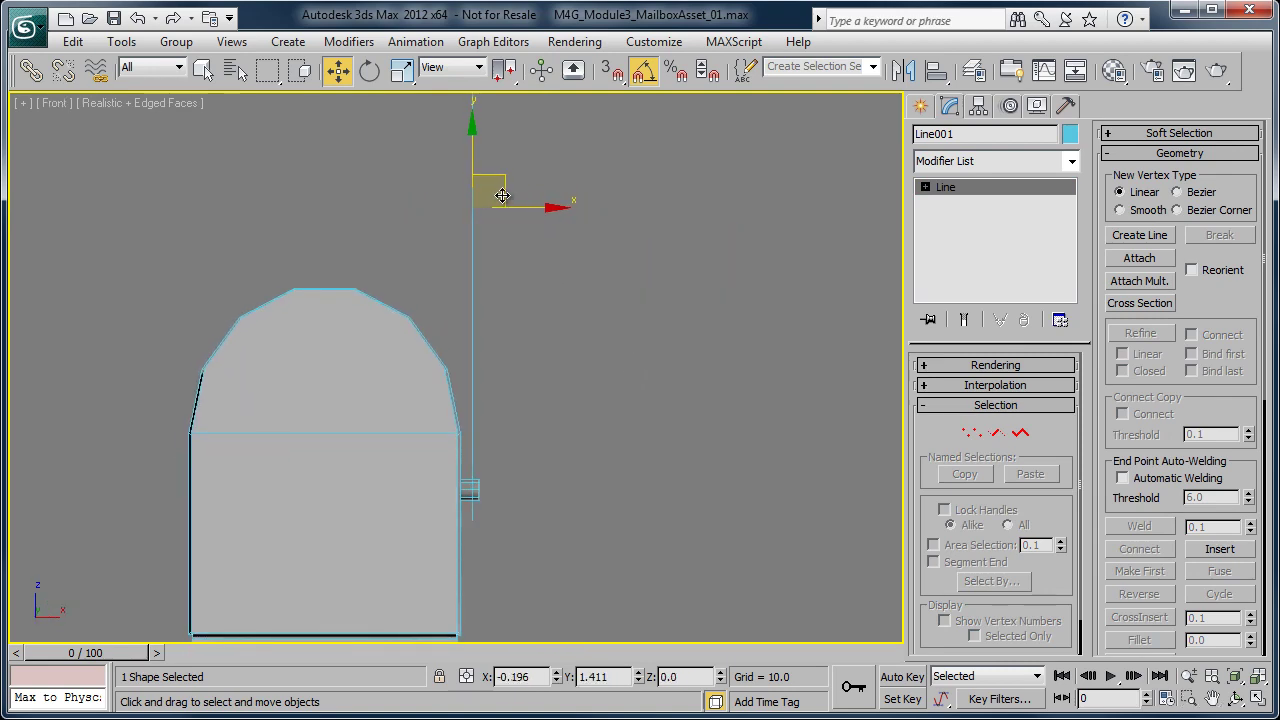
- In the Perspective view, slide the profile along the mailbox to about Y -13 so its stem lines up with the side knob
key("p")
scroll(452, 373, "down", 5)
middle_click_drag(452, 436, 508, 346, "alt")
left_click_drag(518, 276, 636, 274)
scroll(473, 460, "up", 2)
middle_click_drag(473, 460, 480, 443, "alt")
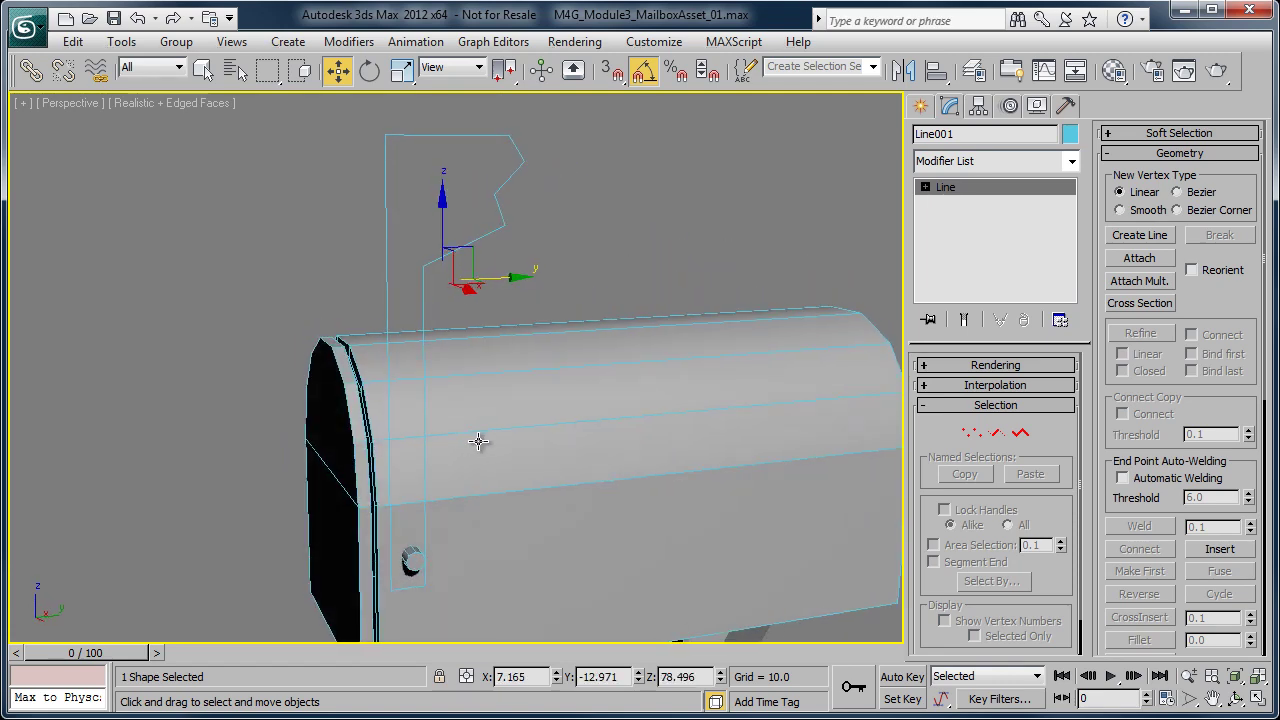
- Scale the whole profile down and move it to about Y -13.3, Z 74.1 so the stem's lower end sits on the knob
key("r")
key("e")
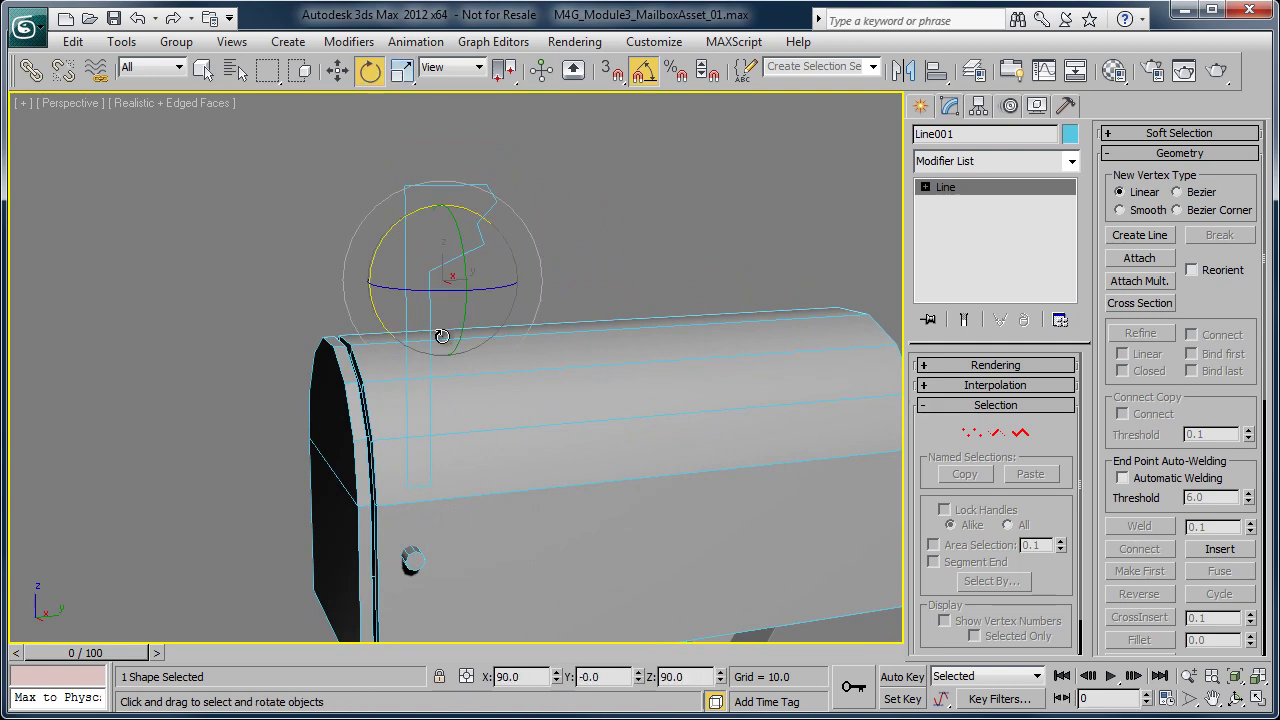
key("w")
middle_click_drag(443, 334, 490, 384, "alt")
left_click_drag(456, 250, 451, 330)
middle_click_drag(451, 330, 414, 418, "alt")
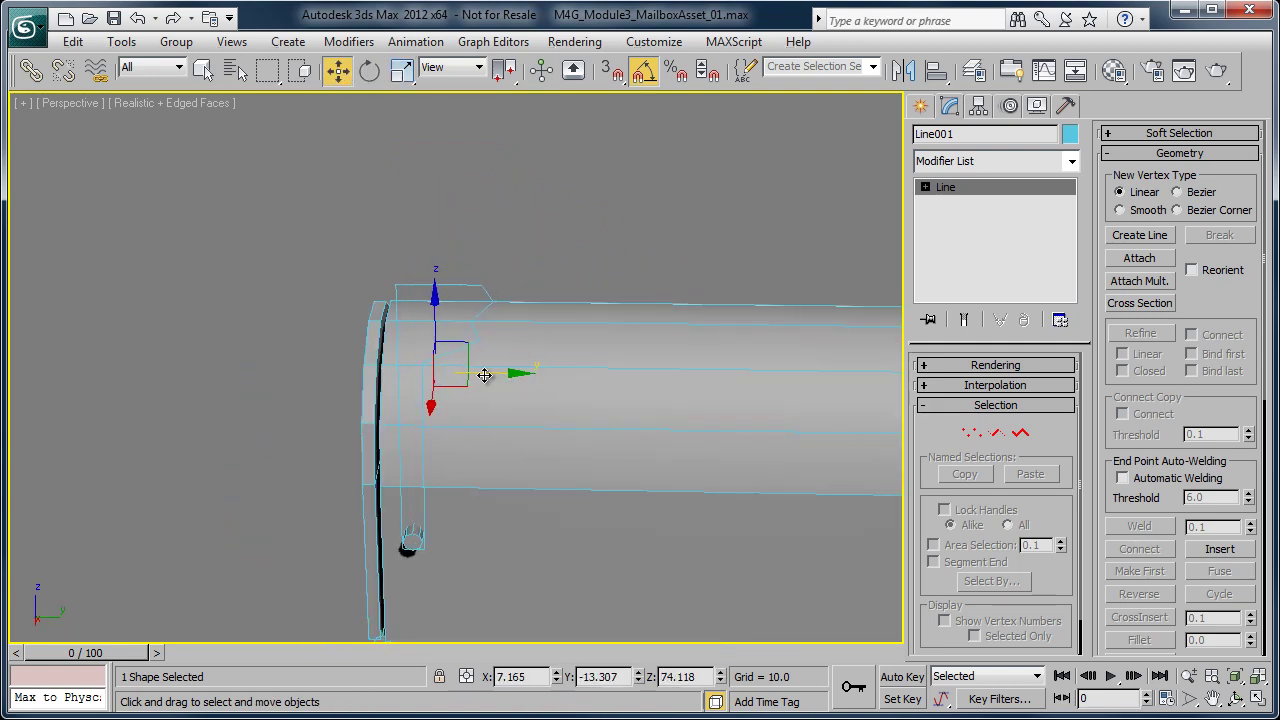
- Lengthen the stem by raising the head vertices well above the mailbox roof, and return to object level
key("1")
left_click_drag(498, 362, 400, 196)
middle_click_drag(424, 375, 520, 412, "alt")
left_click(947, 188)
middle_click_drag(525, 463, 469, 434)
middle_click_drag(409, 394, 421, 405, "alt")
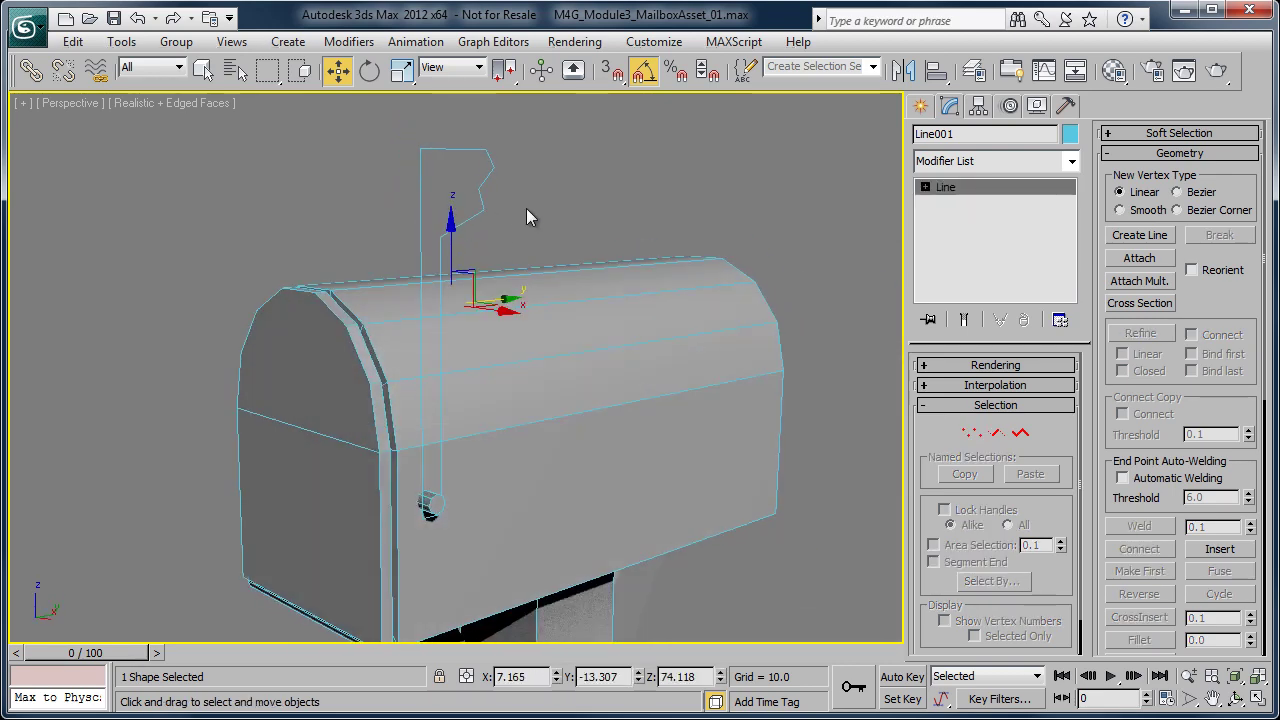
- Convert the closed flag profile to an Editable Poly
middle_click_drag(492, 252, 513, 327, "alt")
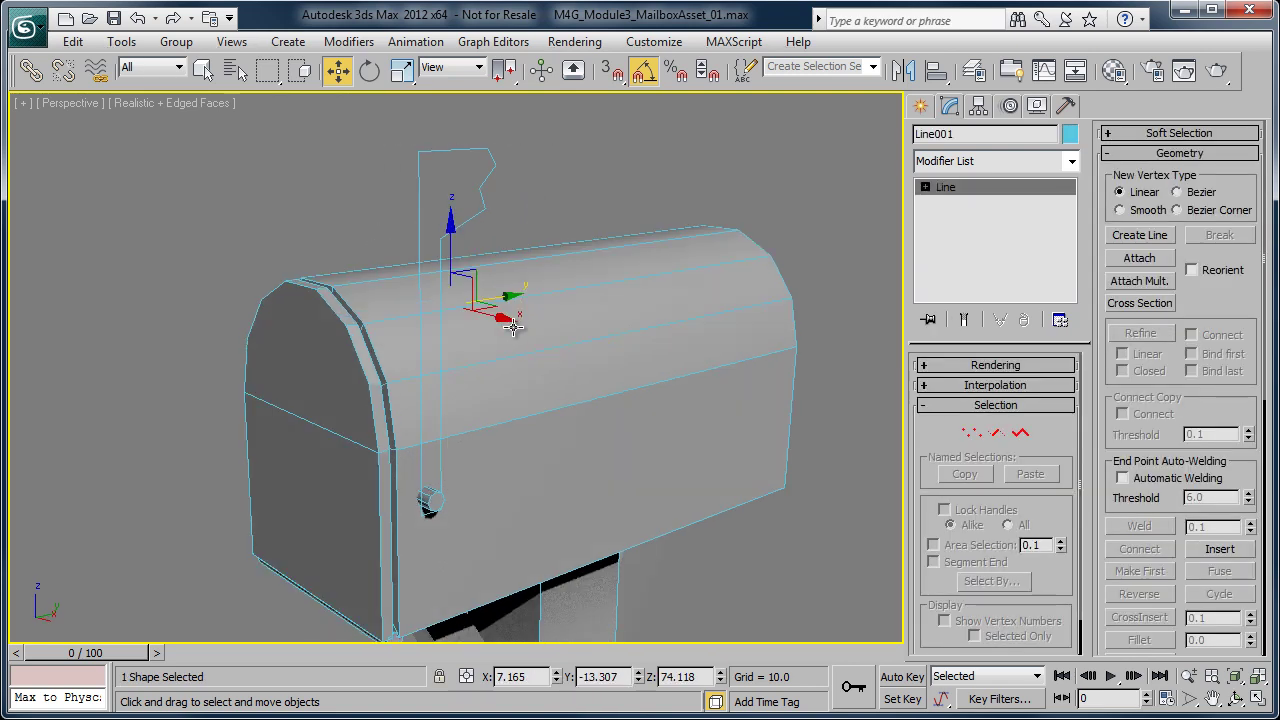
right_click(473, 213)
mouse_move(544, 392)
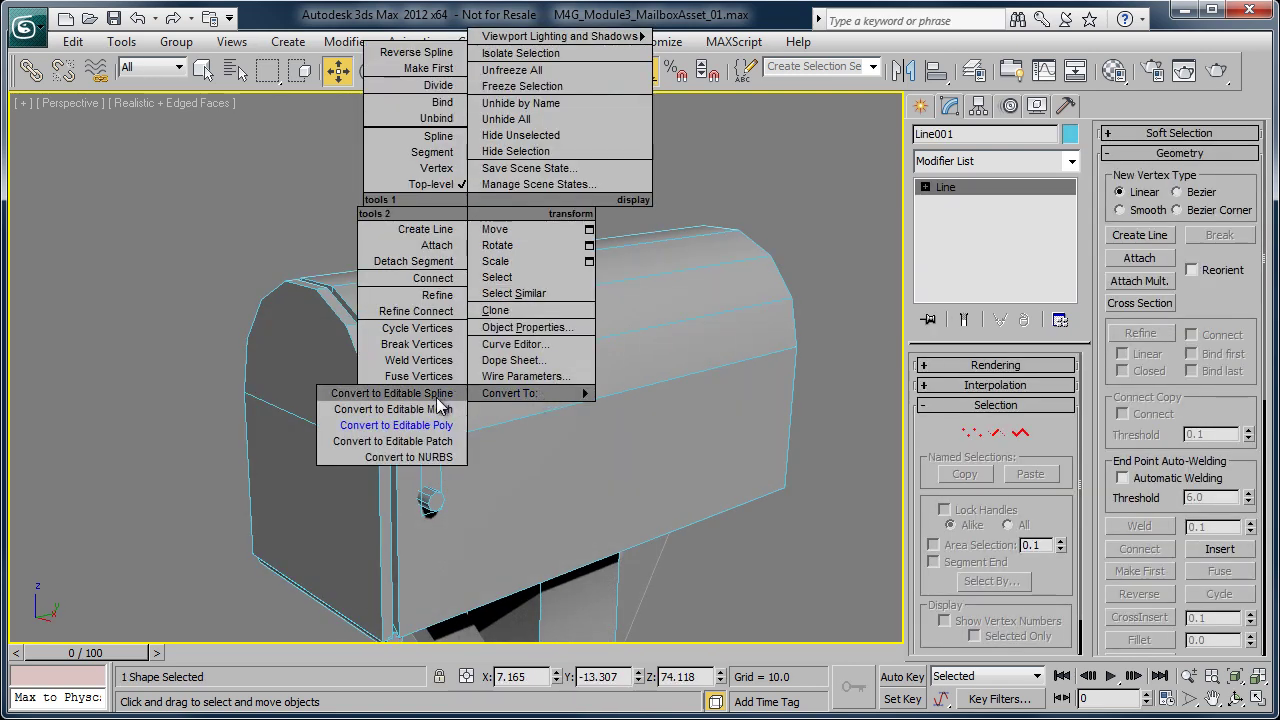
left_click(434, 428)
middle_click_drag(554, 426, 443, 384, "alt")
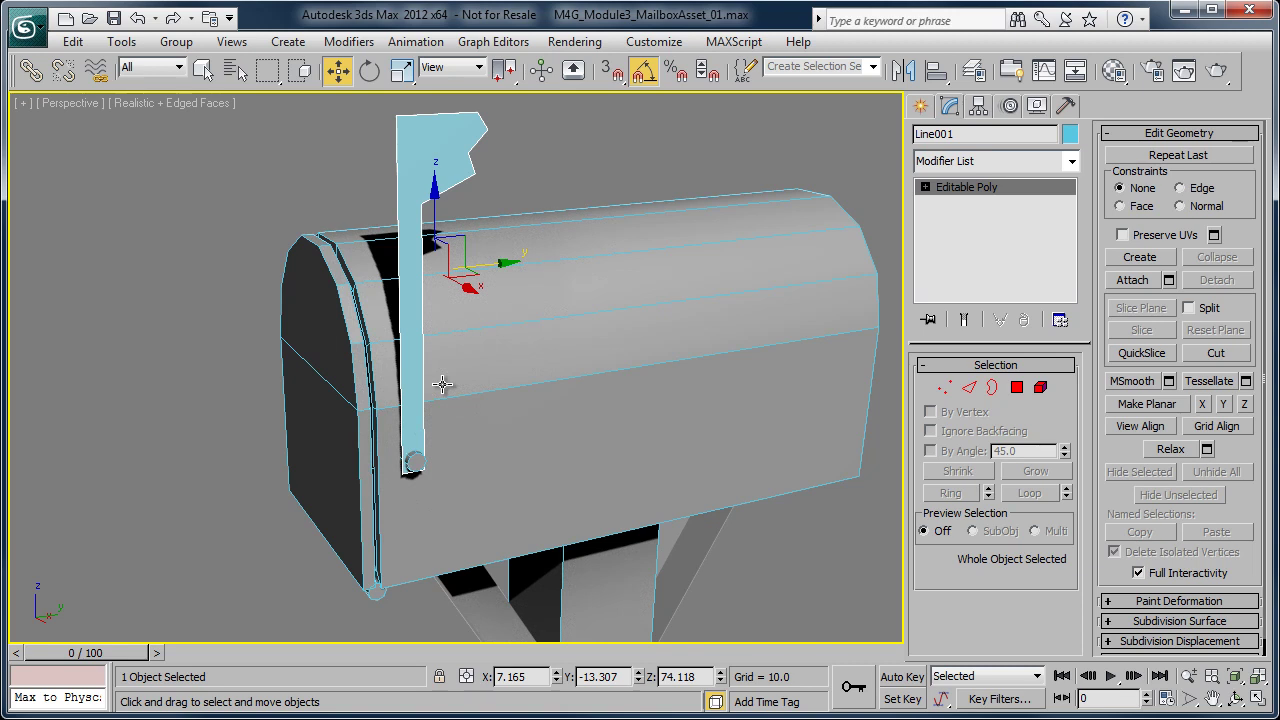
- In the Right view, raise the flag head's six vertices to about Z 81.7 to lengthen the stem further
key("v")
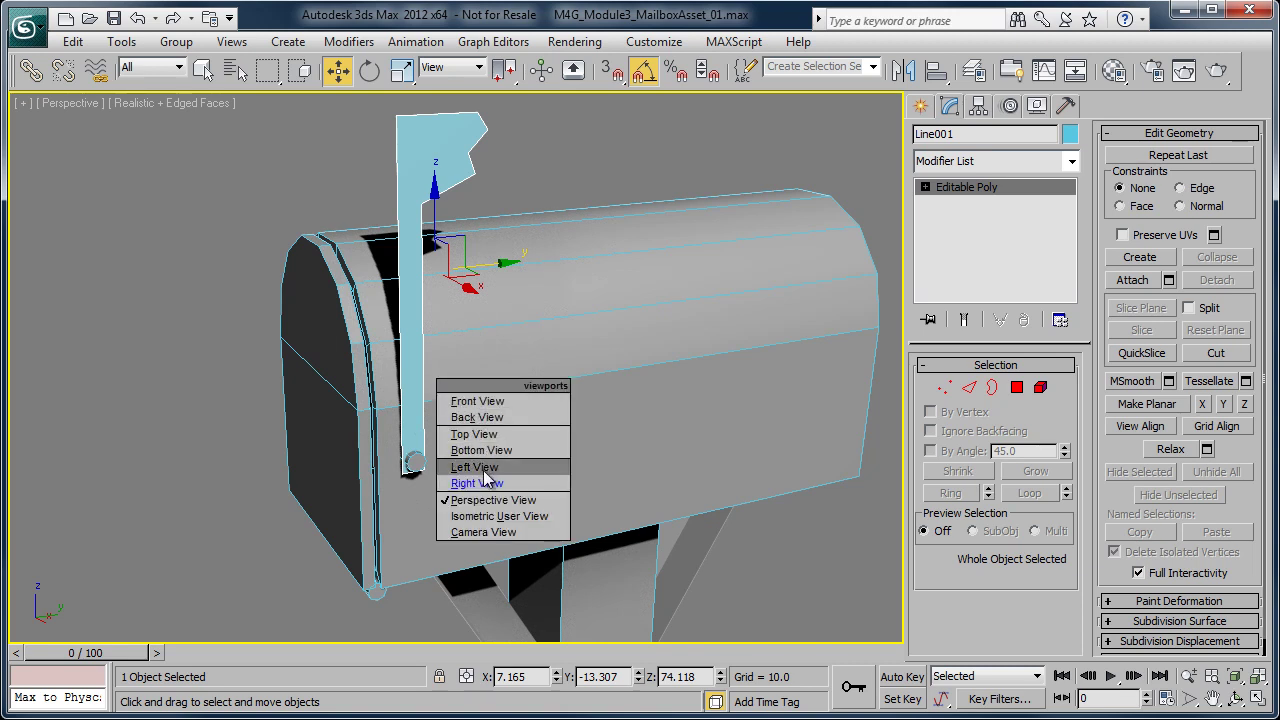
left_click(477, 483)
middle_click_drag(491, 282, 509, 362)
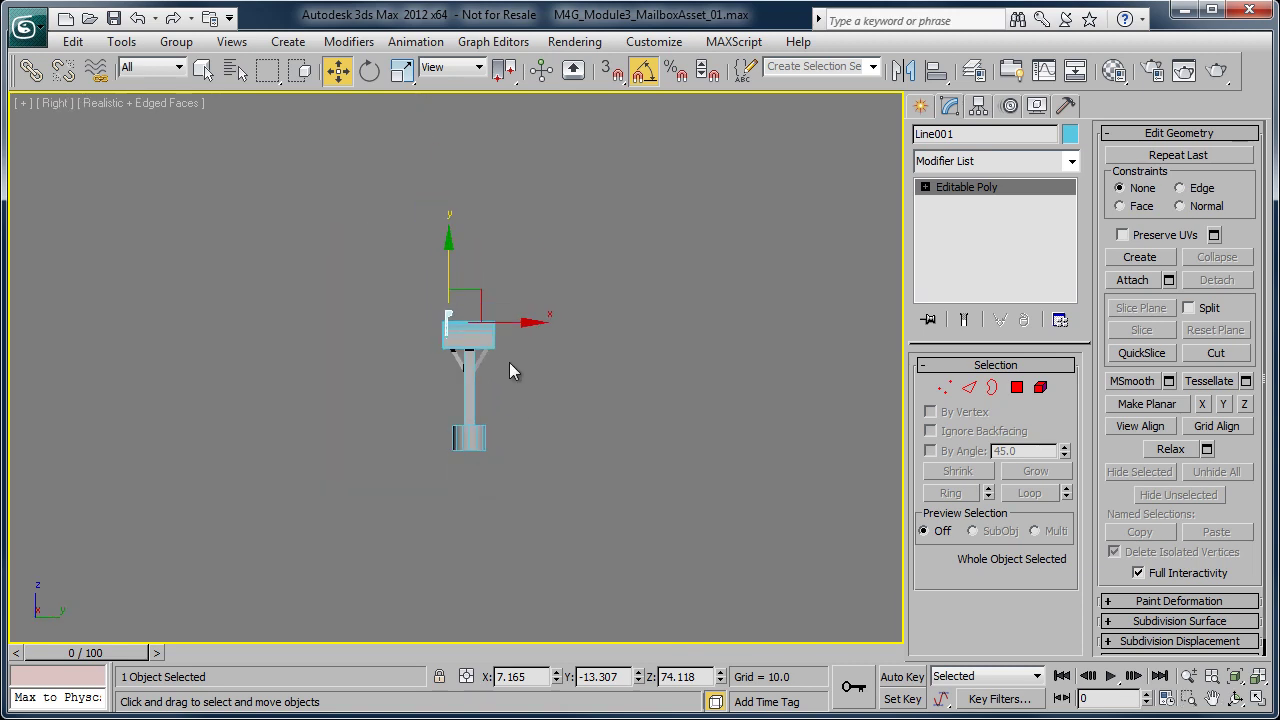
scroll(509, 362, "up", 8)
key("1")
left_click_drag(234, 169, 465, 358)
left_click_drag(428, 260, 428, 223)
middle_click_drag(415, 376, 421, 294)
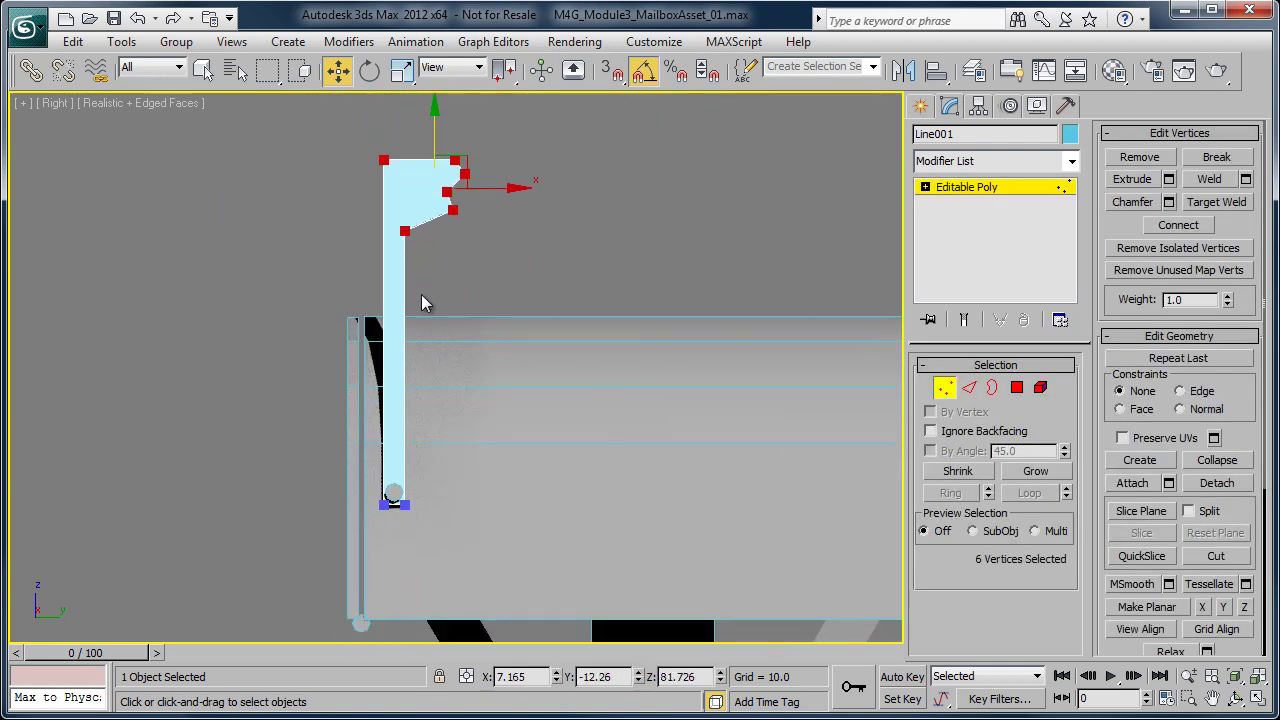
scroll(421, 294, "up", 2)
middle_click_drag(498, 456, 527, 412)
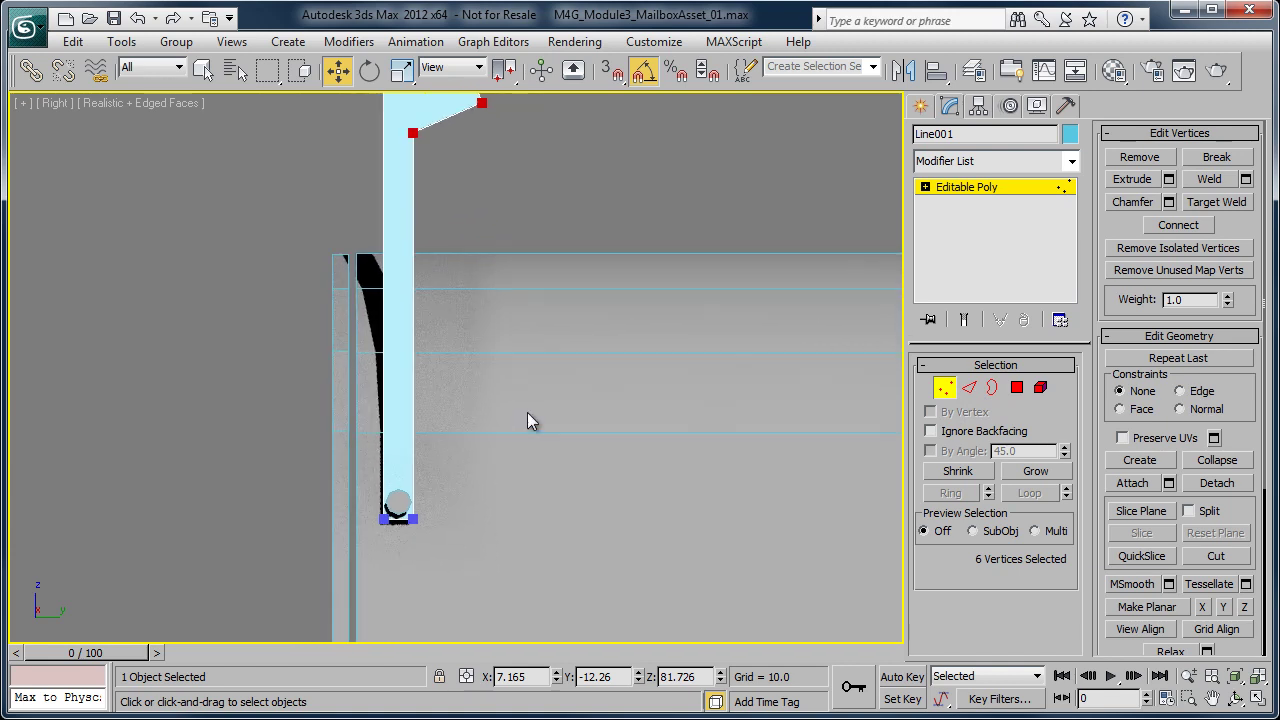
- Scale all eight flag vertices up slightly and shift them horizontally to realign the stem with the knob
scroll(486, 365, "down", 2)
middle_click_drag(486, 365, 482, 417)
key("ctrl+a")
key("r")
left_click_drag(522, 289, 545, 289)
middle_click_drag(466, 383, 462, 331)
scroll(462, 340, "up", 2)
key("w")
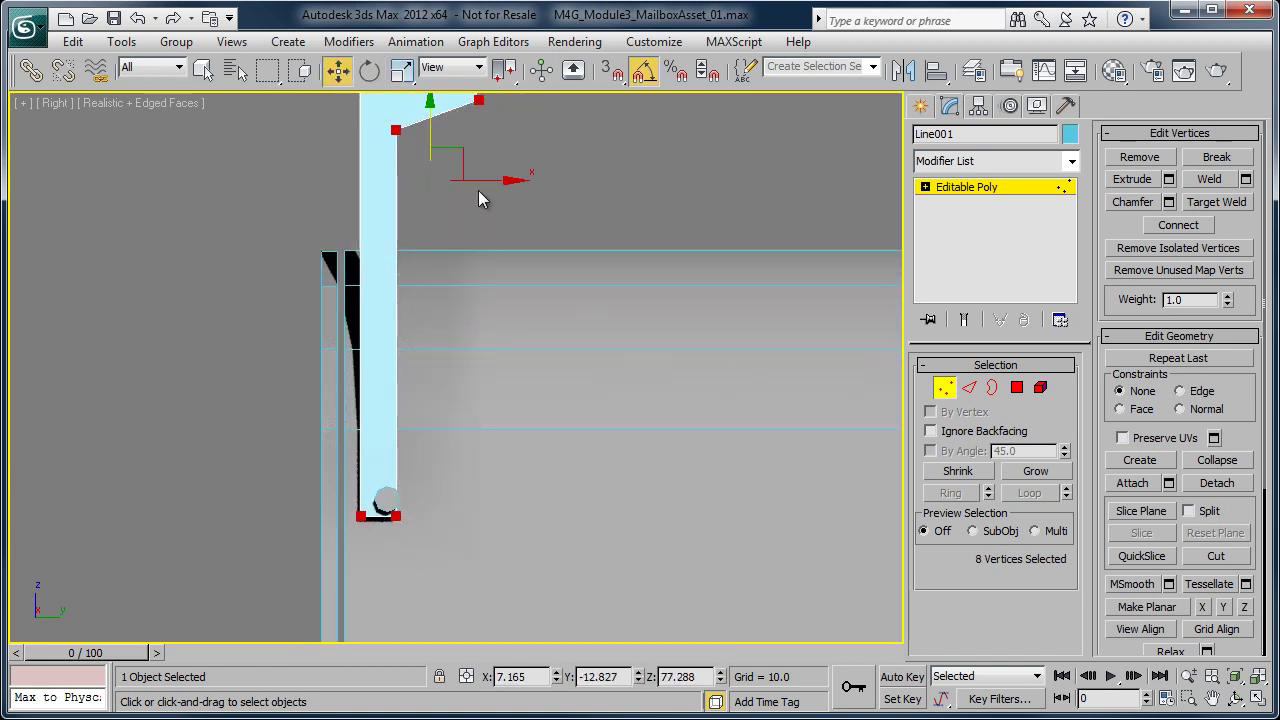
left_click_drag(480, 188, 487, 182)
- Lower the head's lower outer vertex nearly level with the inner corner, move the notch vertex directly above it, and leave vertex editing
middle_click_drag(448, 277, 457, 527)
scroll(462, 430, "up", 2)
left_click(513, 321)
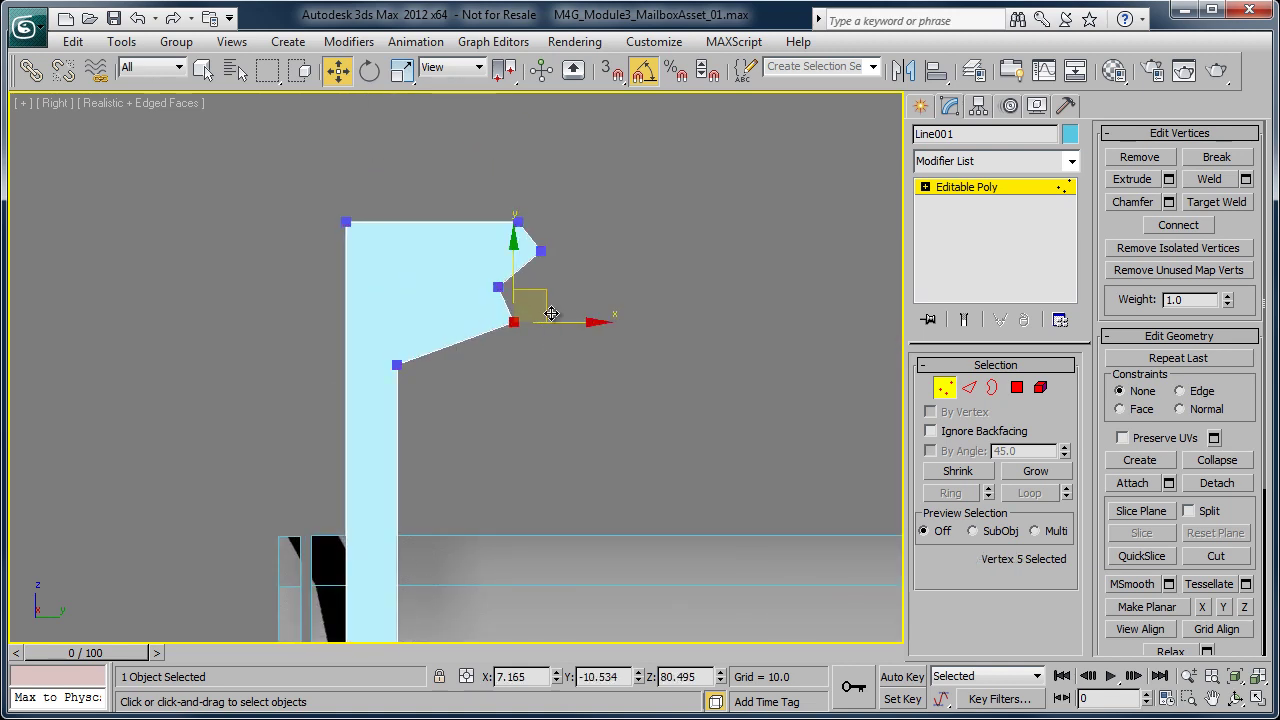
left_click_drag(551, 314, 551, 352)
left_click(498, 287)
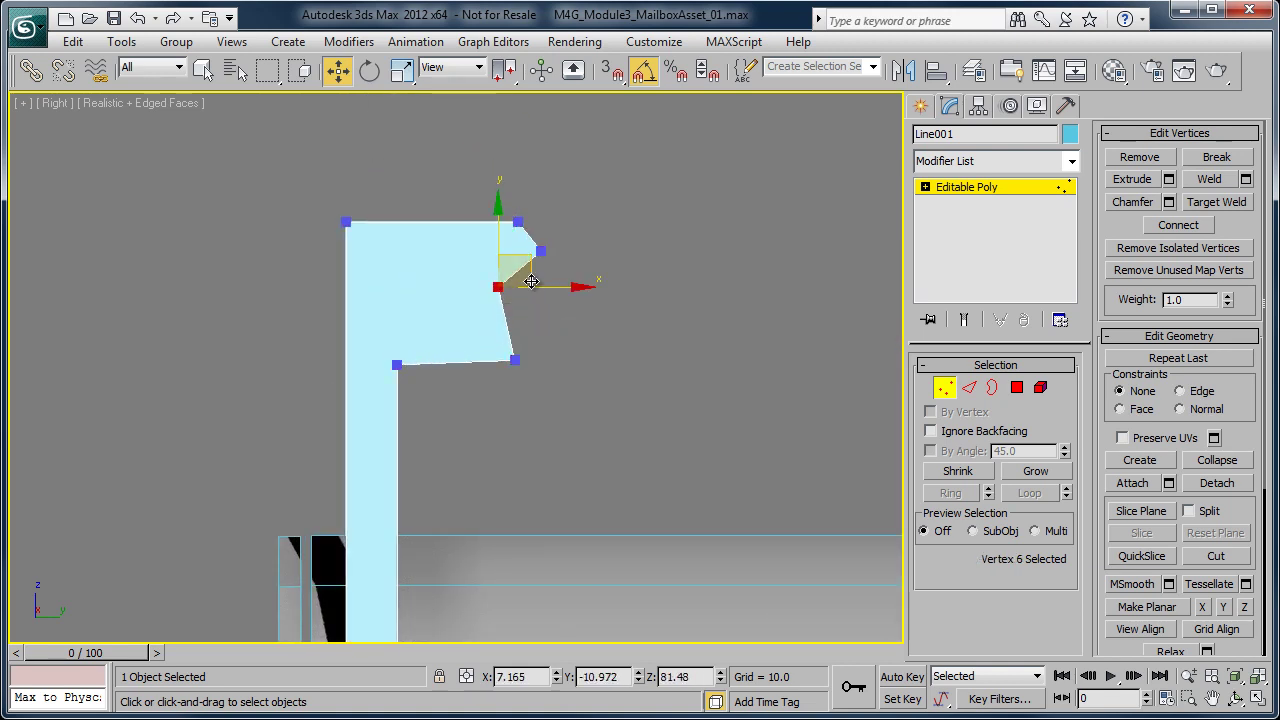
left_click_drag(531, 282, 549, 302)
left_click(572, 360)
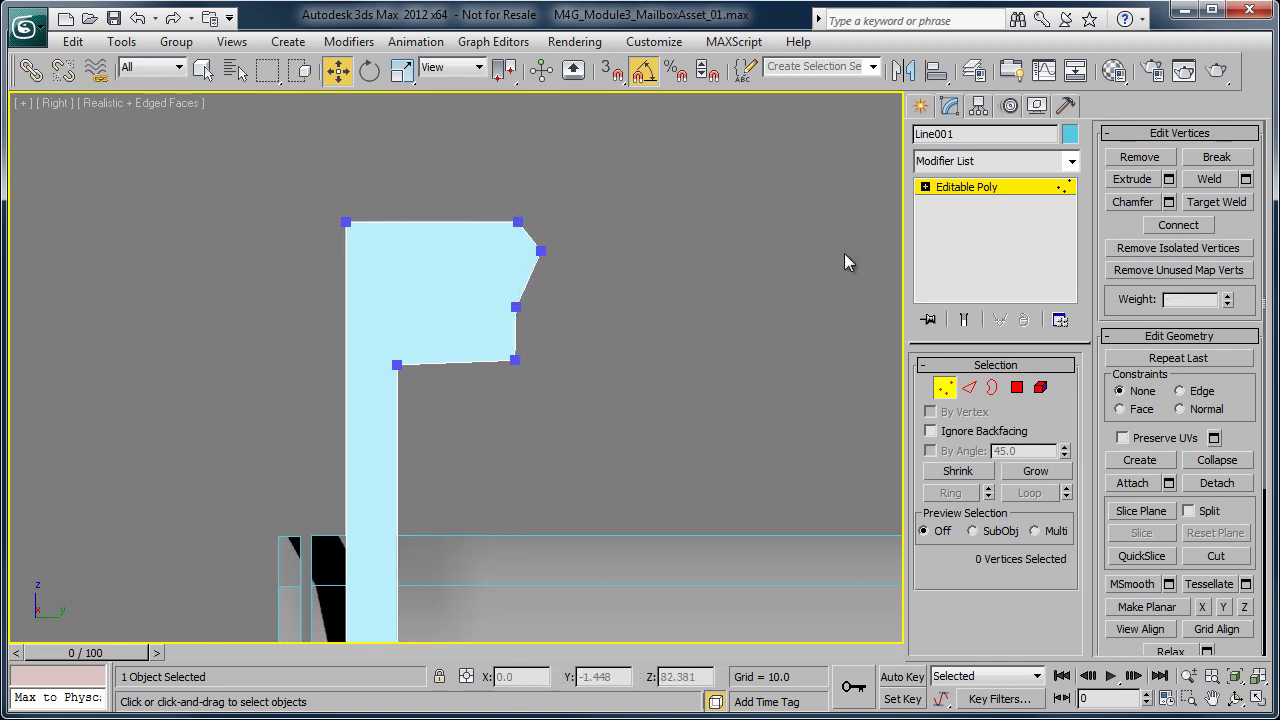
left_click(976, 191)
- Return to the Perspective view, check the flag's display options in its Object Properties, and accept them
middle_click_drag(531, 437, 529, 283)
scroll(544, 355, "down", 3)
key("p")
middle_click_drag(366, 486, 451, 517, "alt")
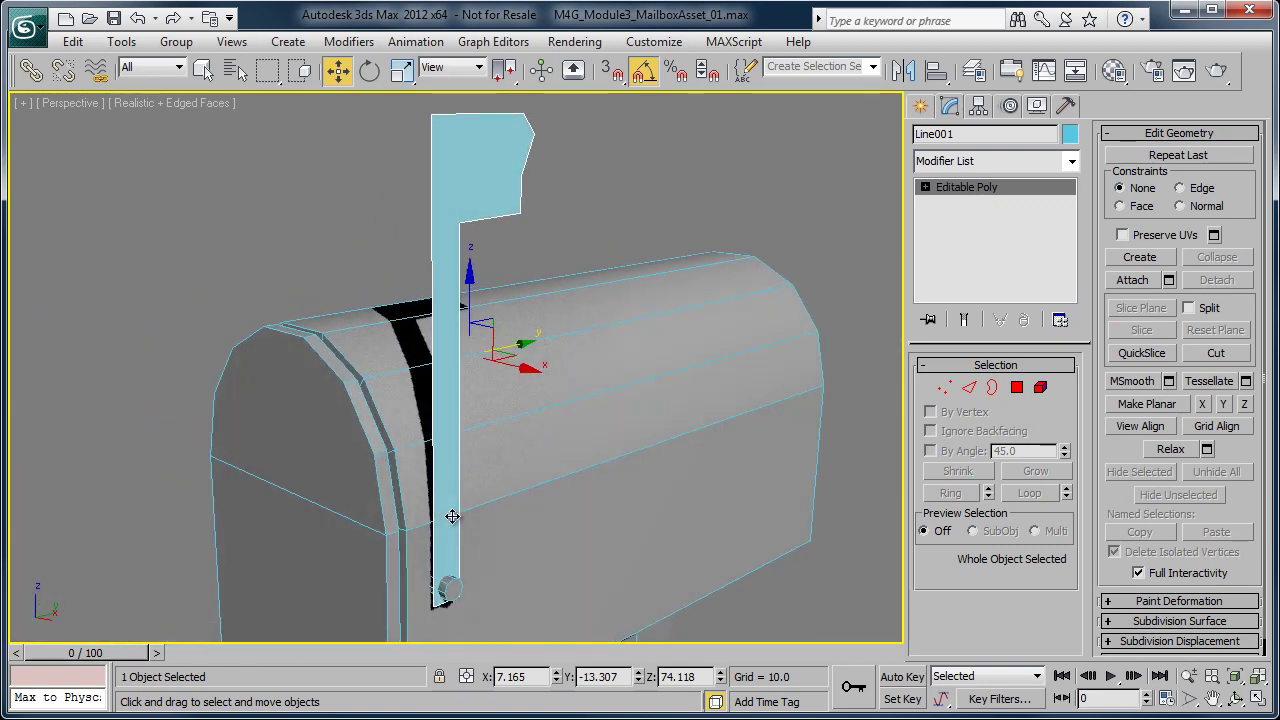
scroll(535, 440, "down", 3)
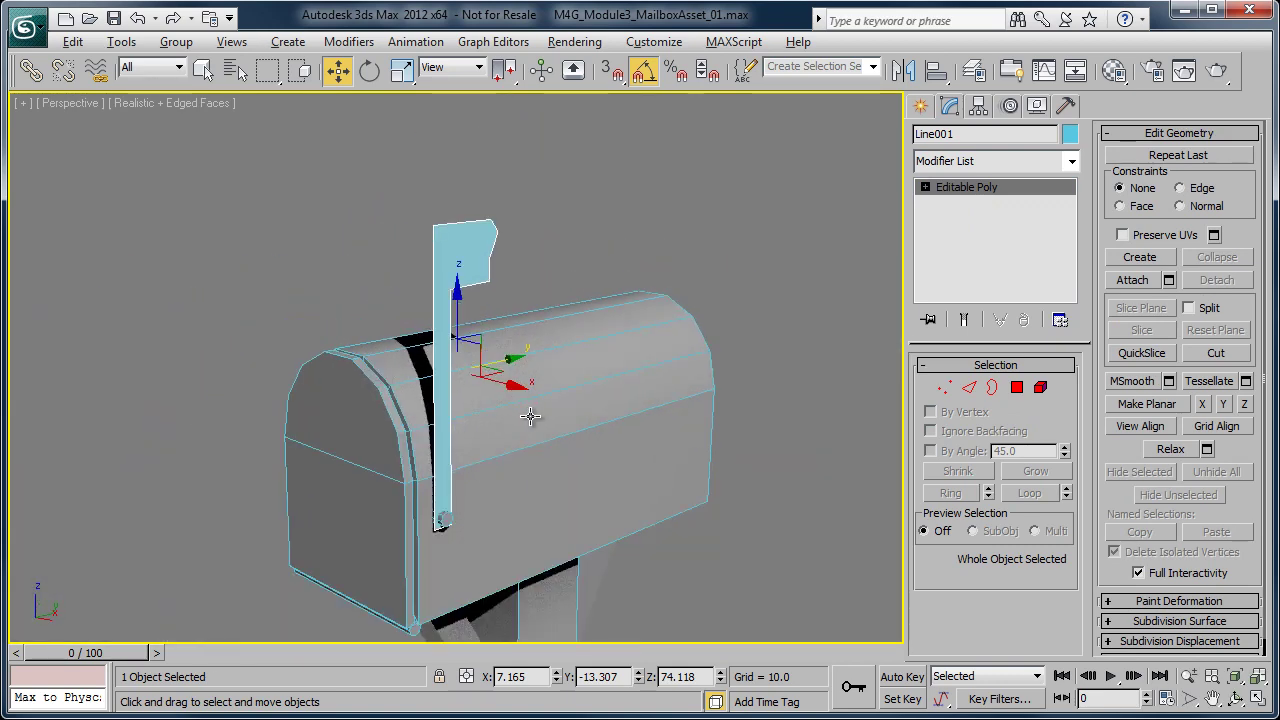
right_click(483, 269)
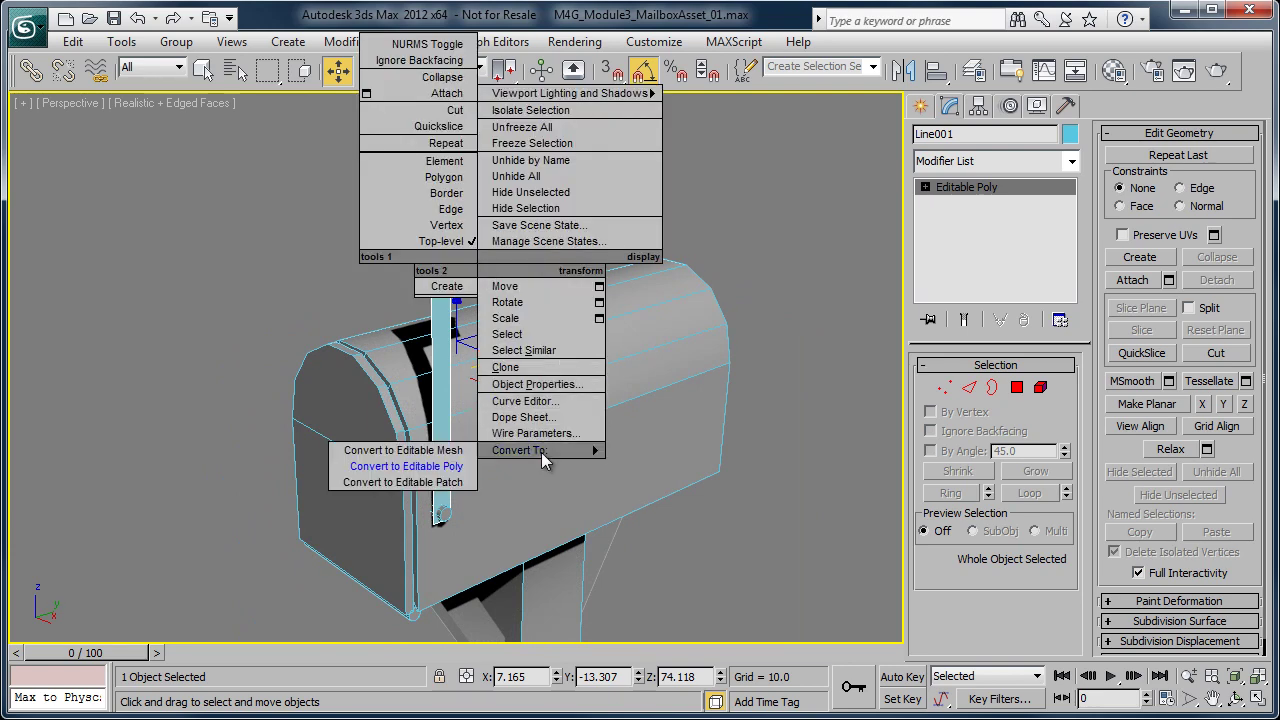
left_click(533, 384)
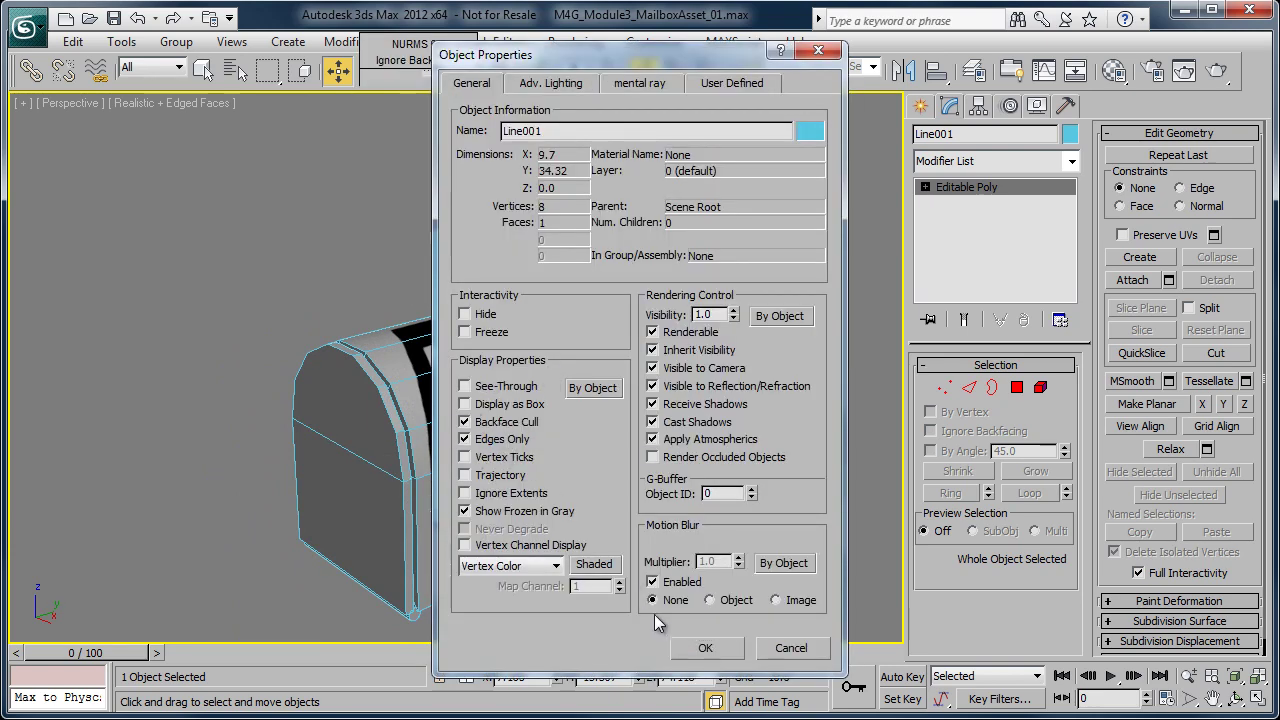
left_click(685, 640)
- Select the flag's single polygon and extrude it slightly outward to give the flag a thin thickness
middle_click_drag(611, 551, 493, 441, "alt")
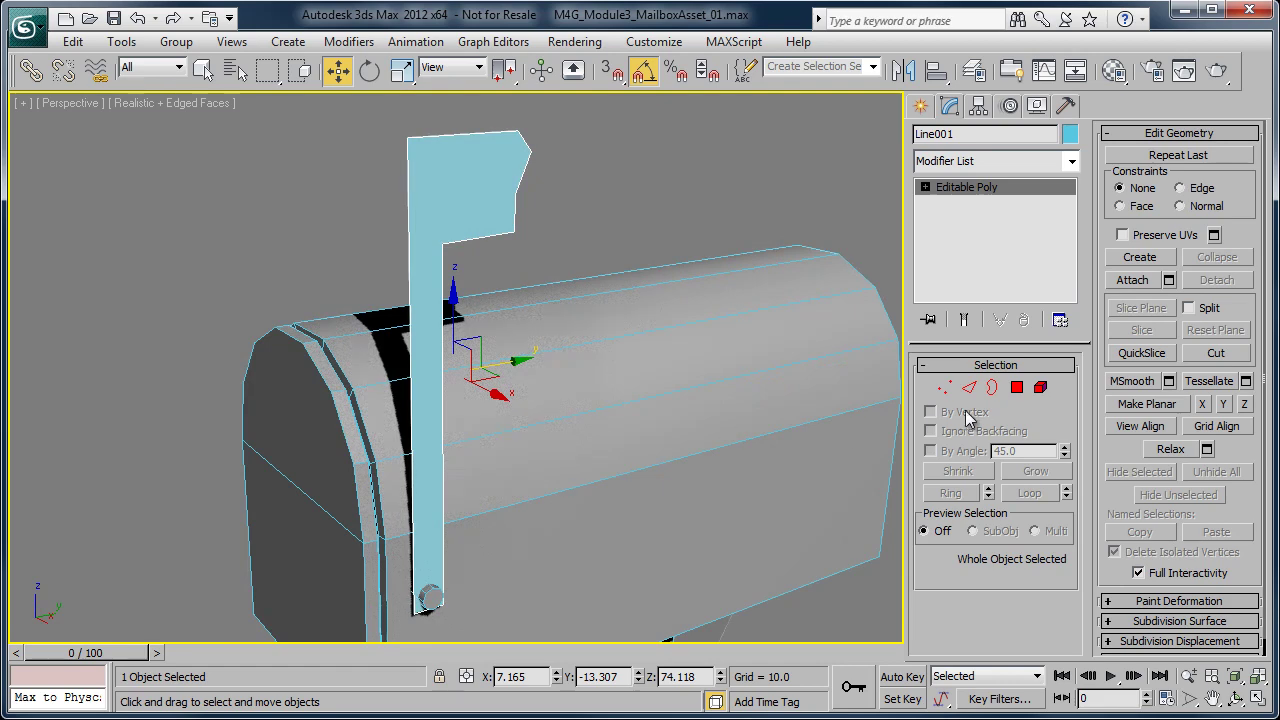
left_click(1017, 387)
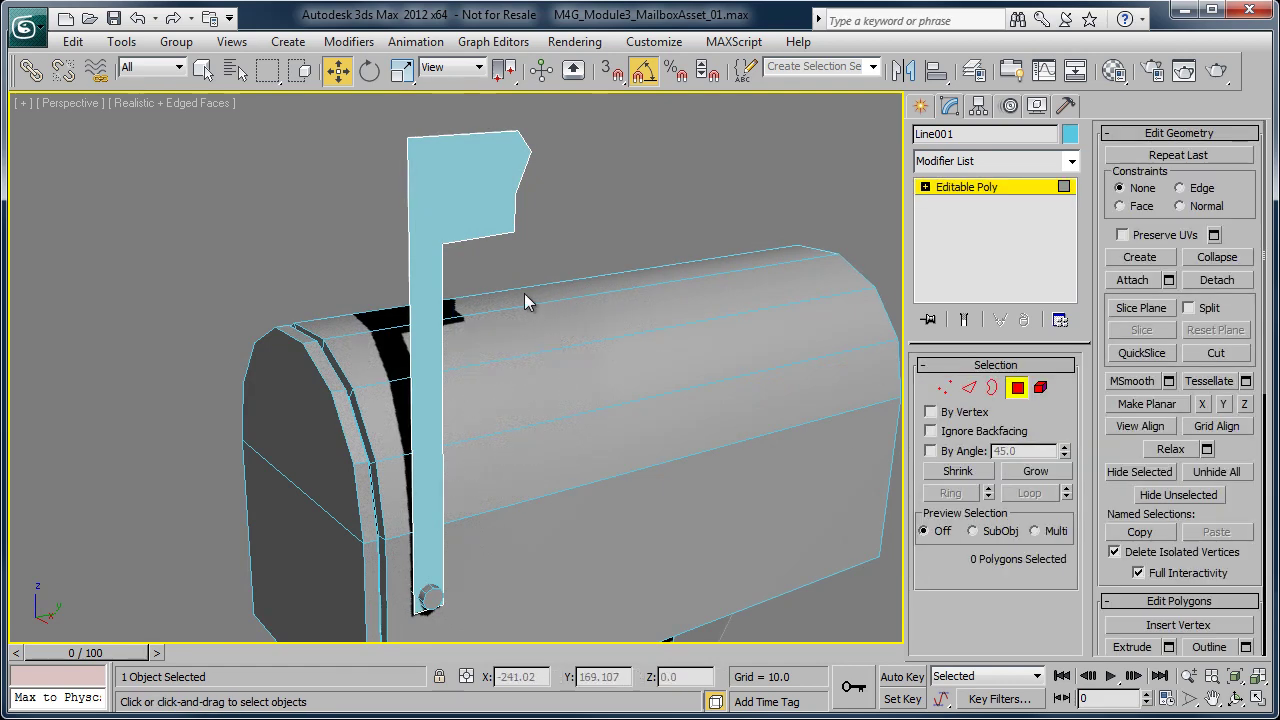
key("q")
left_click(478, 202)
middle_click_drag(518, 359, 561, 386, "alt")
key("shift+e")
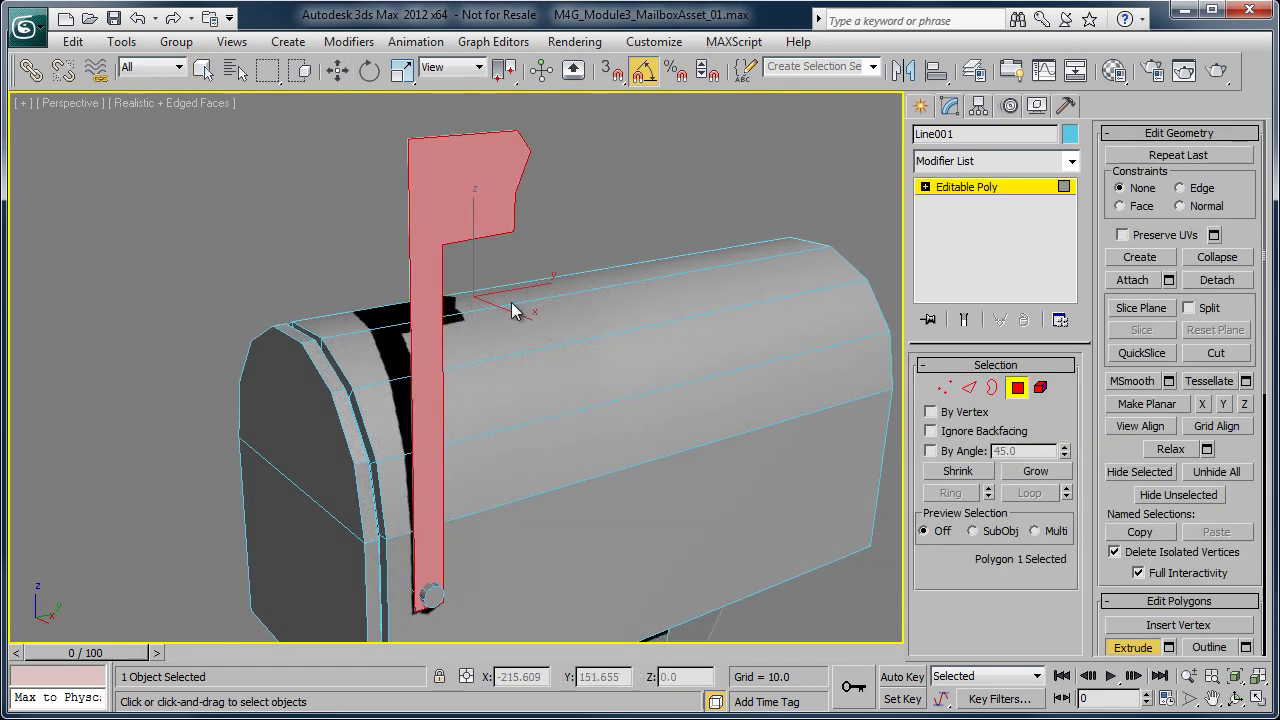
left_click_drag(470, 218, 476, 212)
middle_click_drag(465, 281, 484, 337, "alt")
scroll(484, 337, "up", 3)
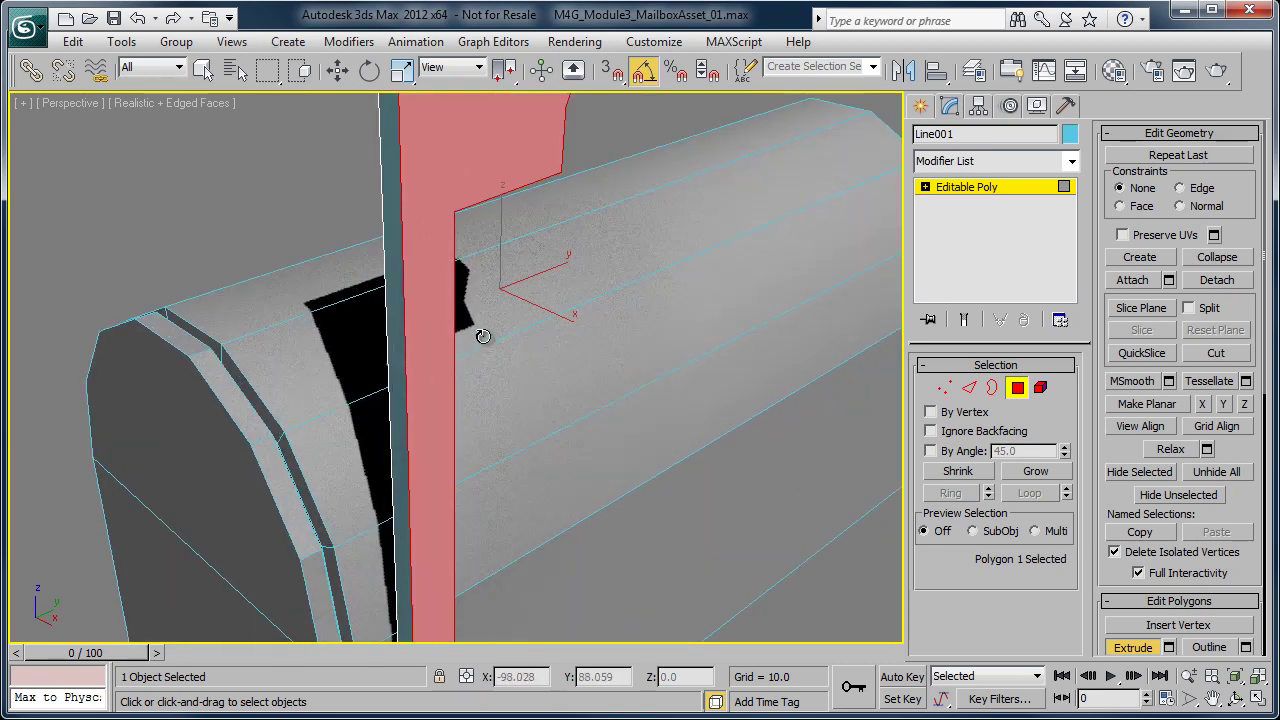
key("e")
key("w")
middle_click_drag(471, 224, 510, 380)
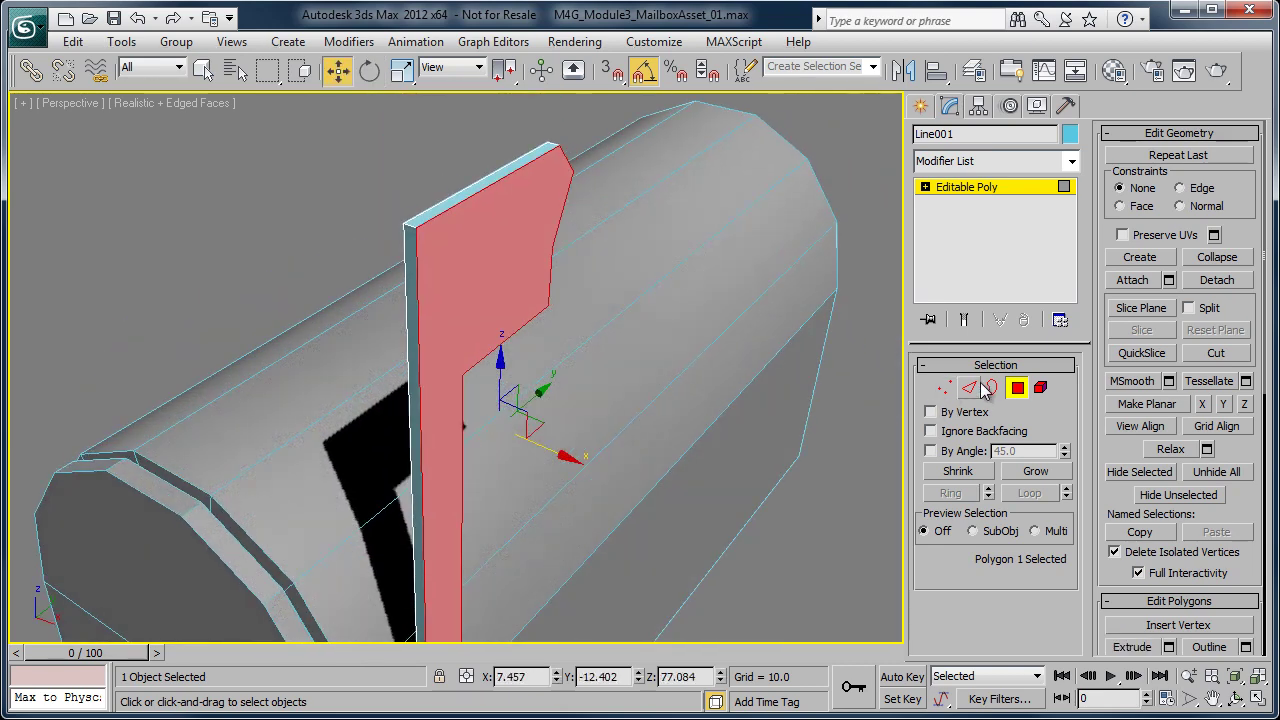
- Select the open border on the flag's back side, cap it, and leave border editing
key("3")
scroll(470, 395, "down", 2)
middle_click_drag(558, 453, 603, 406, "alt")
scroll(470, 395, "up", 3)
left_click_drag(629, 246, 561, 284)
right_click(656, 361)
left_click(662, 379)
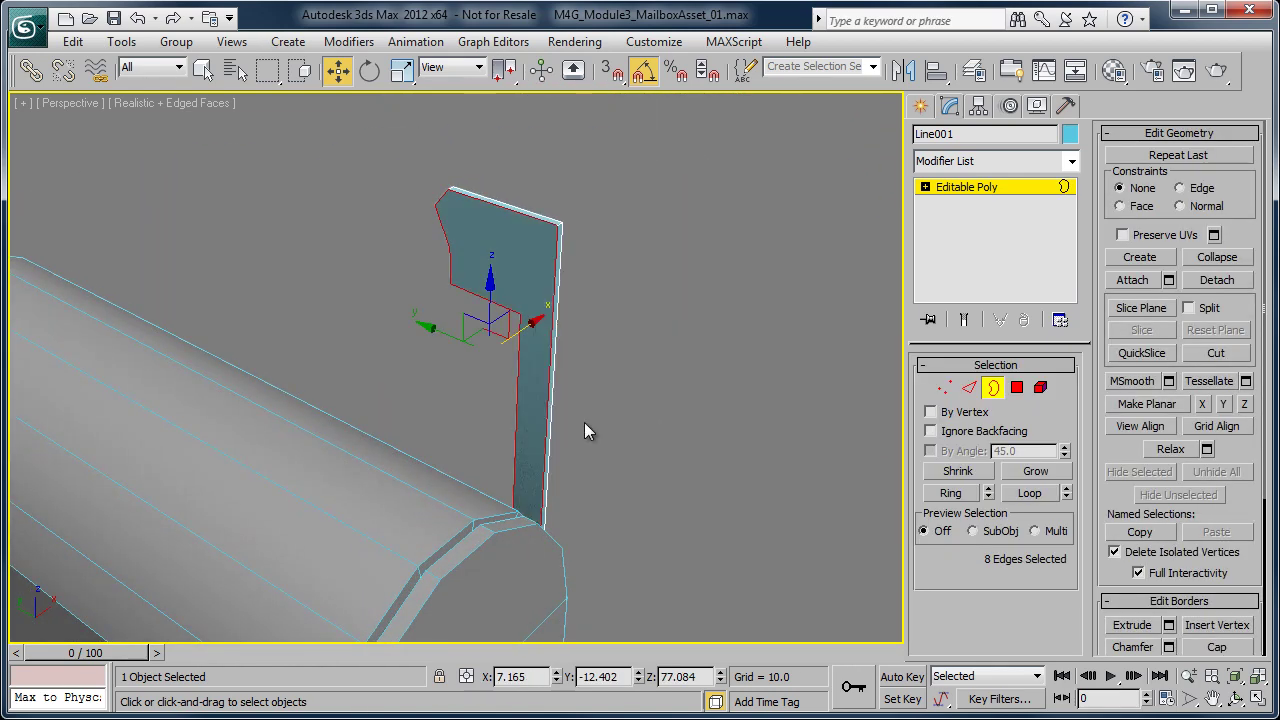
scroll(584, 422, "down", 3)
middle_click_drag(581, 392, 382, 395, "alt")
left_click(1007, 185)
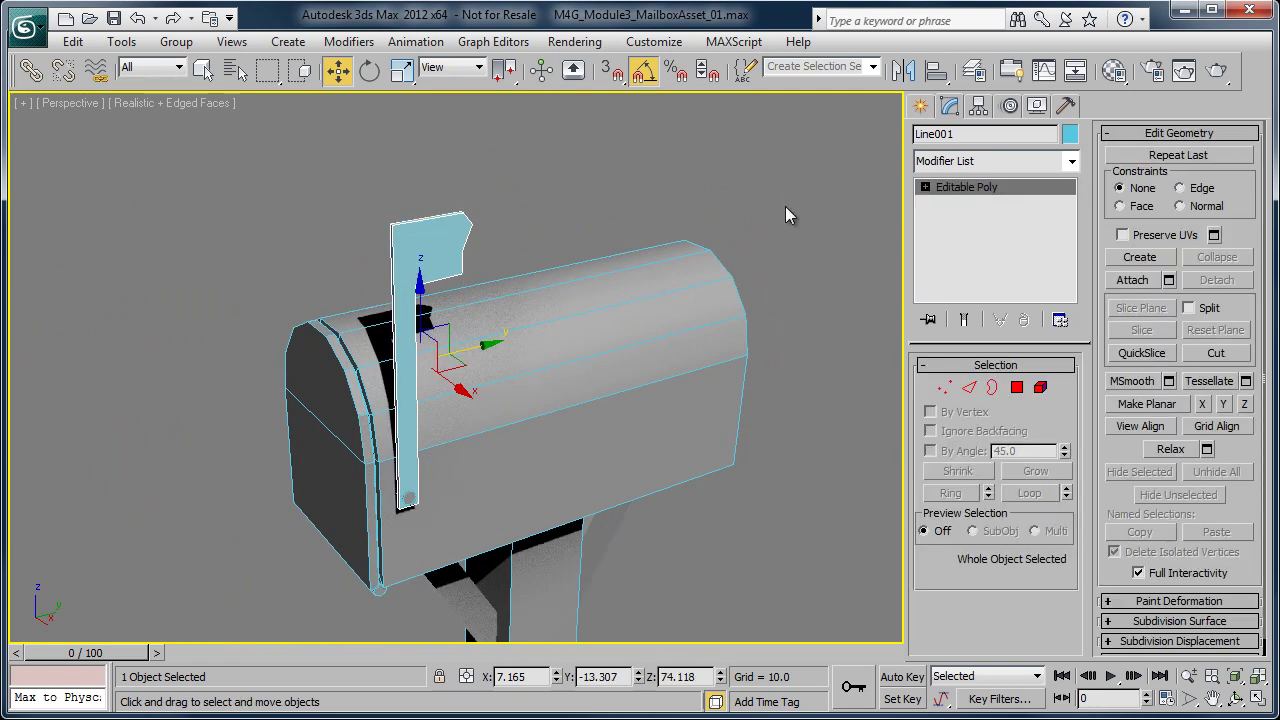
- Assign the 01 - Default material to all objects of the mailbox model and clear the selection
left_click(775, 215)
scroll(616, 337, "down", 4)
key("ctrl+a")
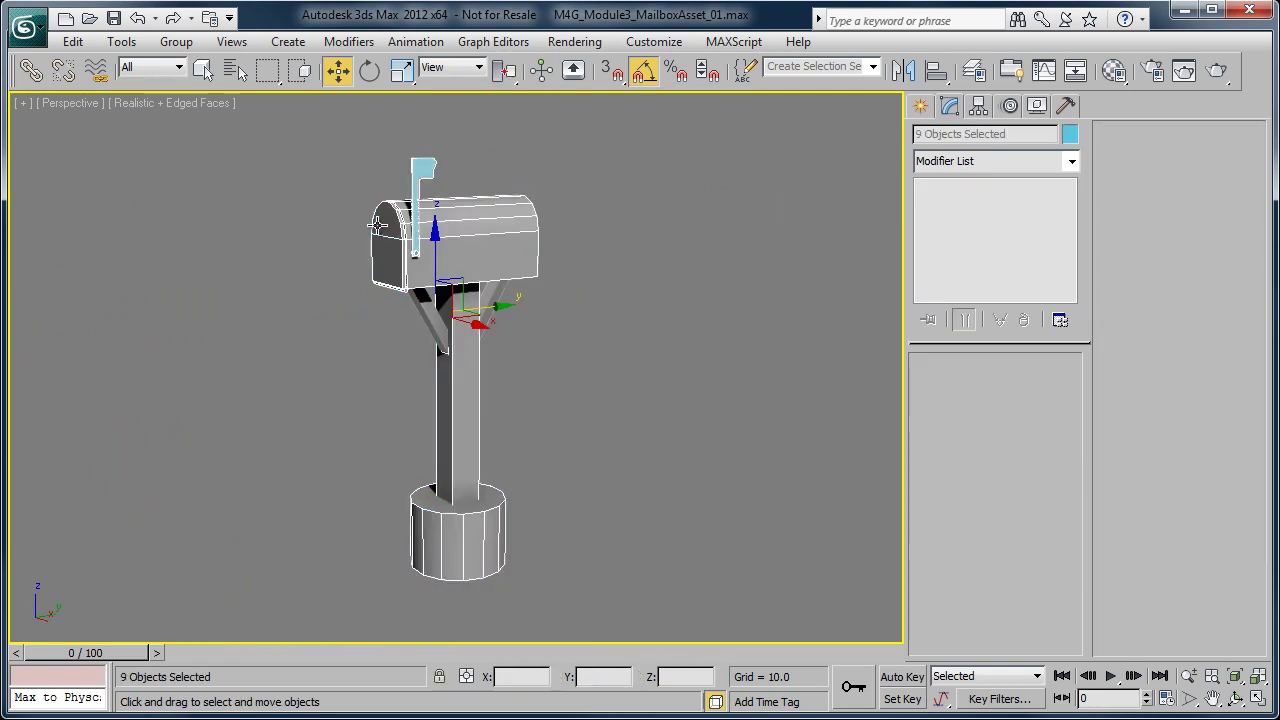
key("m")
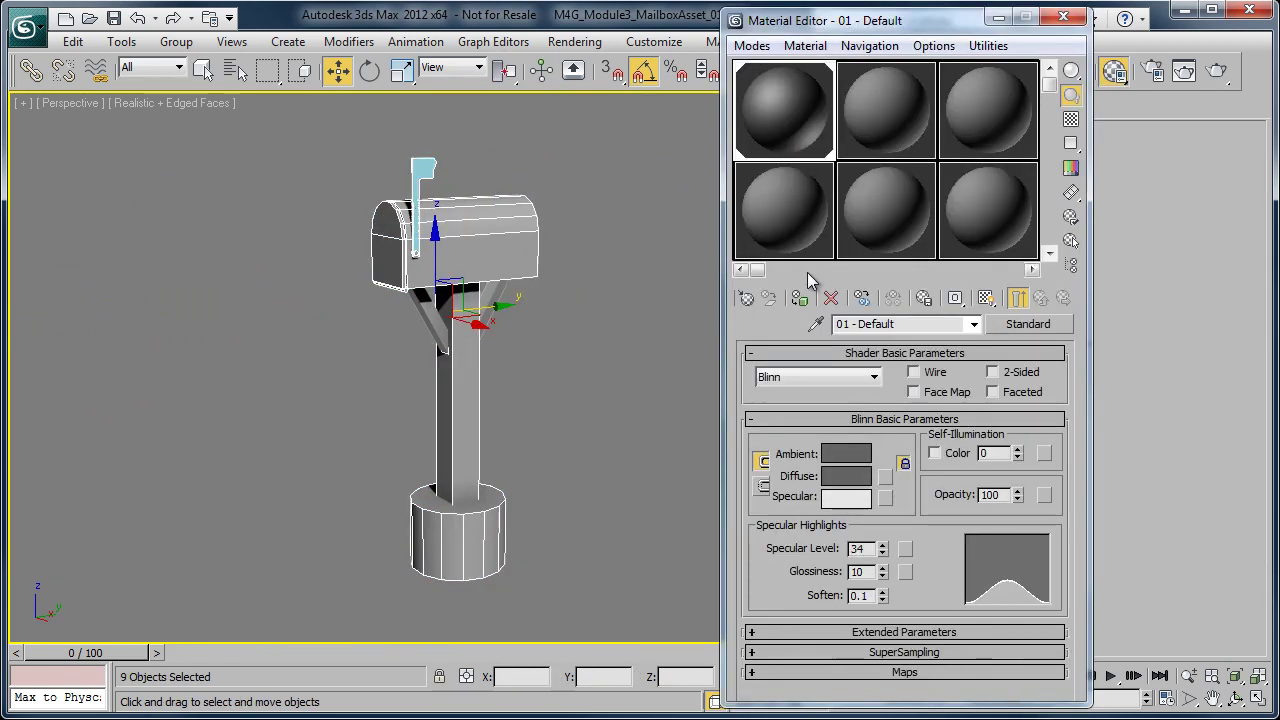
left_click(1062, 19)
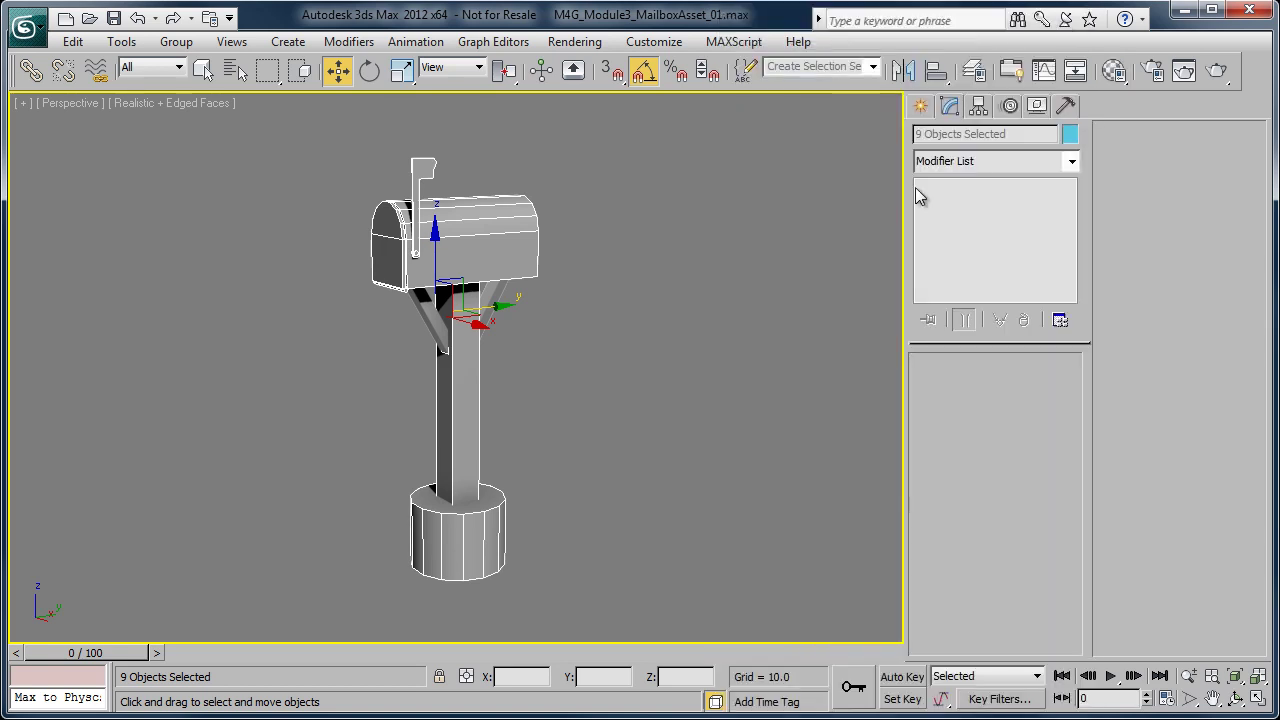
left_click(640, 434)
middle_click_drag(502, 344, 509, 394)
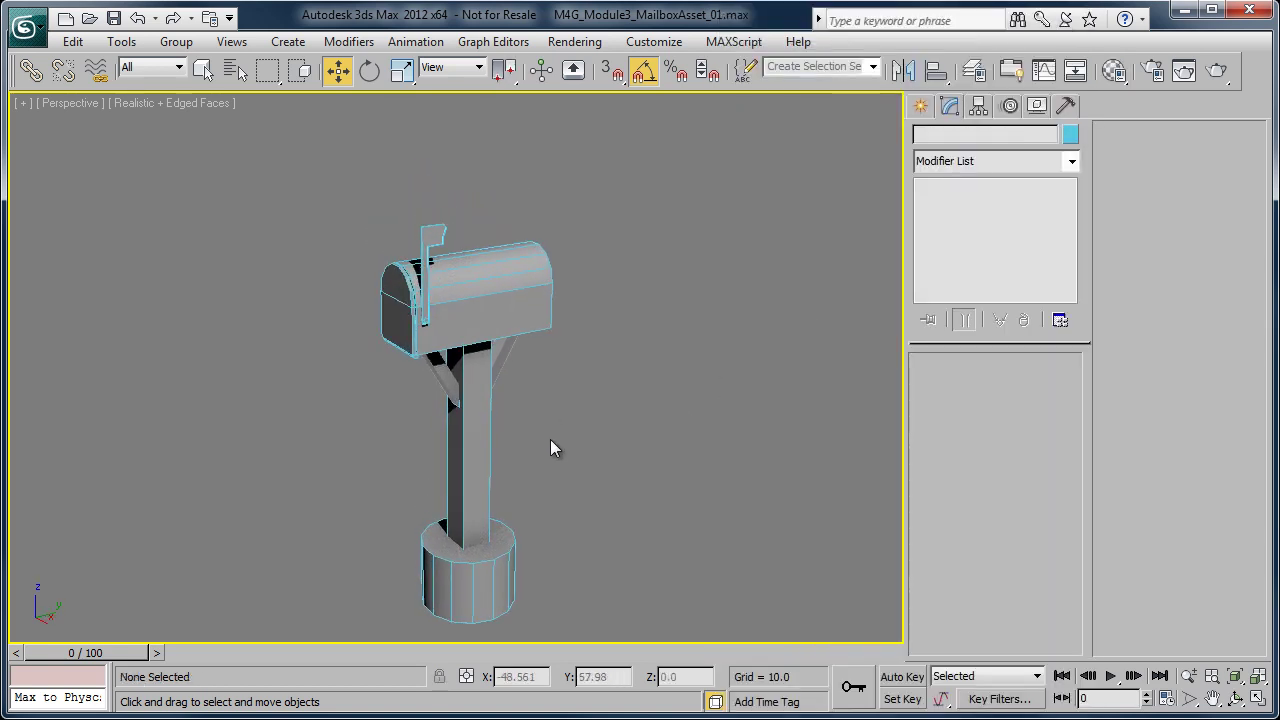
middle_click_drag(558, 490, 516, 419)
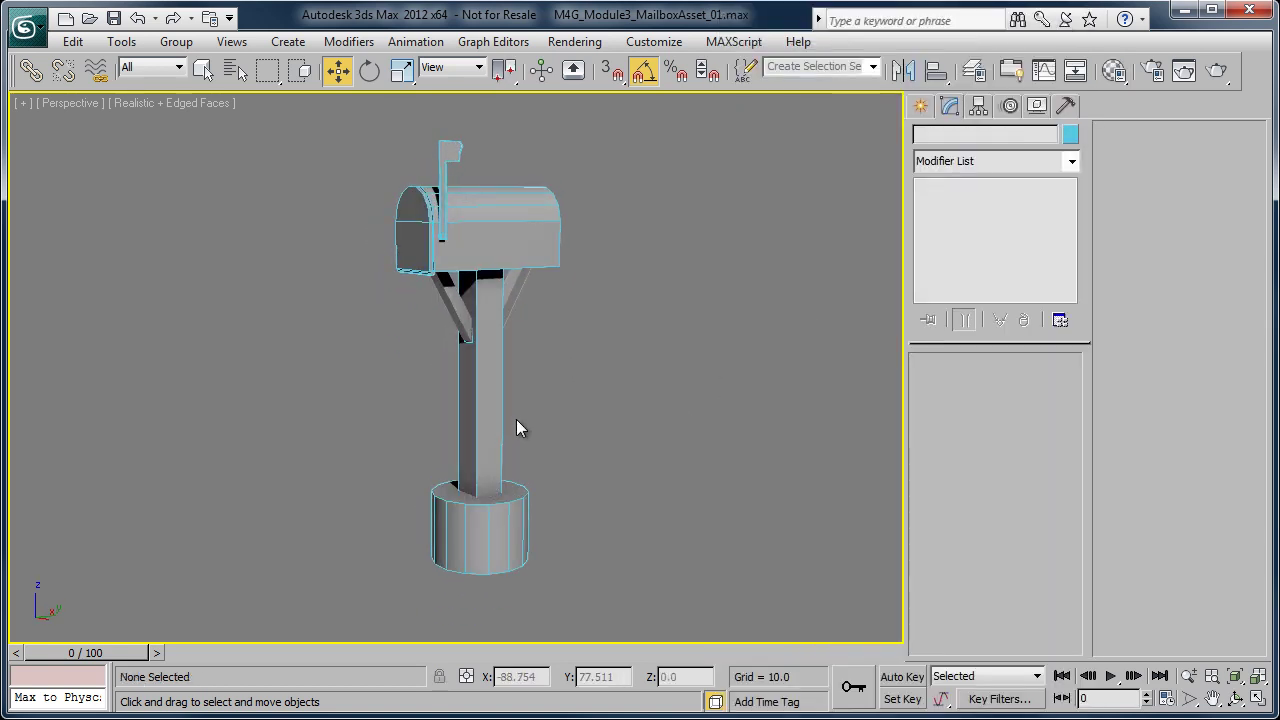